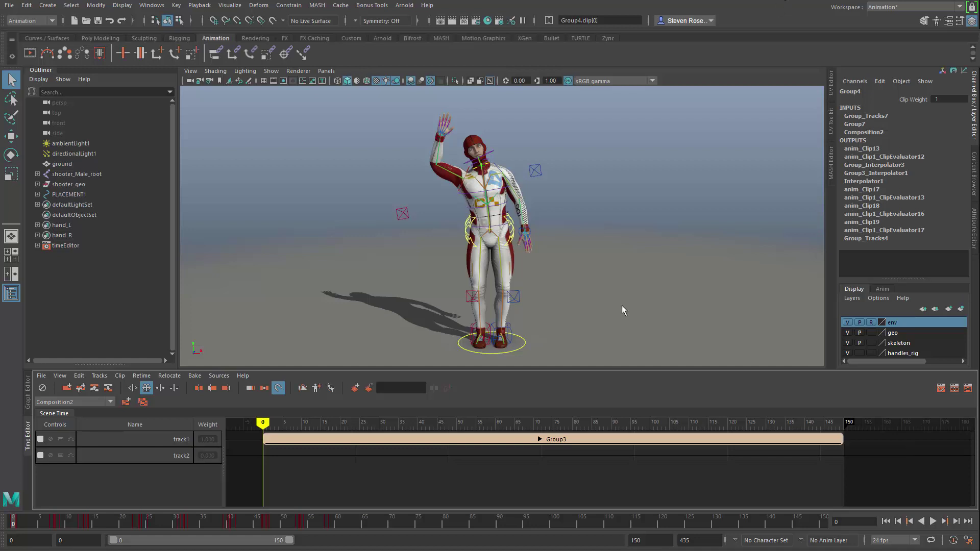
Step: Expand Group3 and its nested Group and Group1 to show their clips, and play back the grouped animation
{"action": "left_click", "coordinate": [539, 439]}
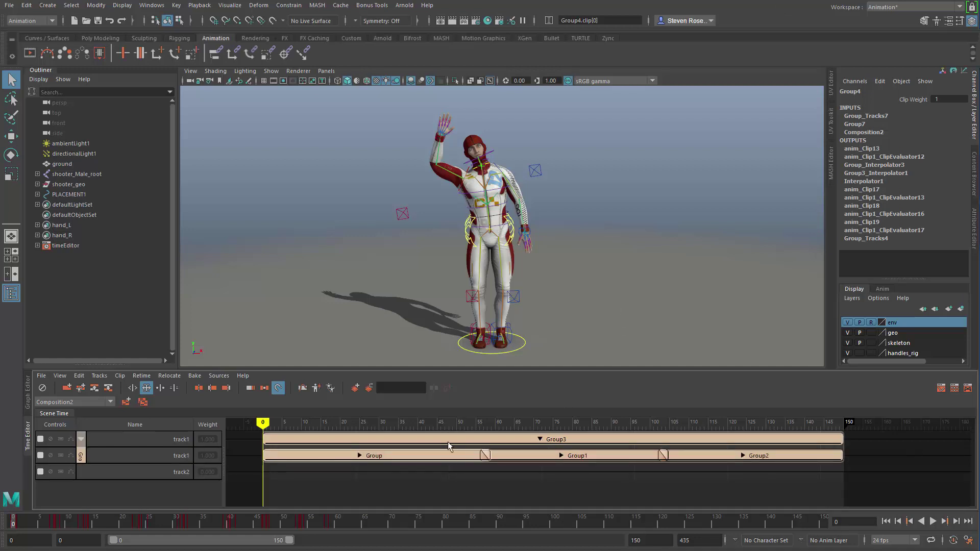
{"action": "left_click", "coordinate": [360, 455]}
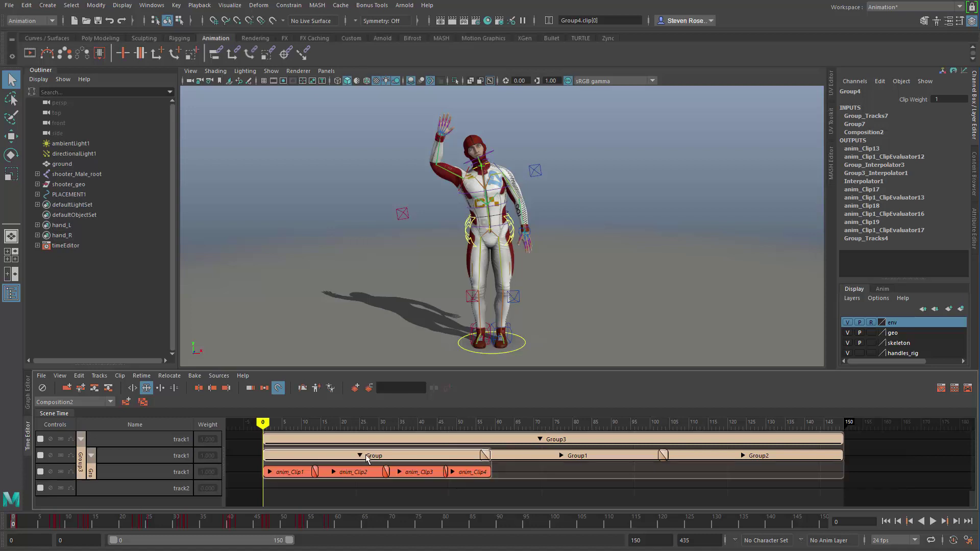
{"action": "left_click", "coordinate": [560, 455]}
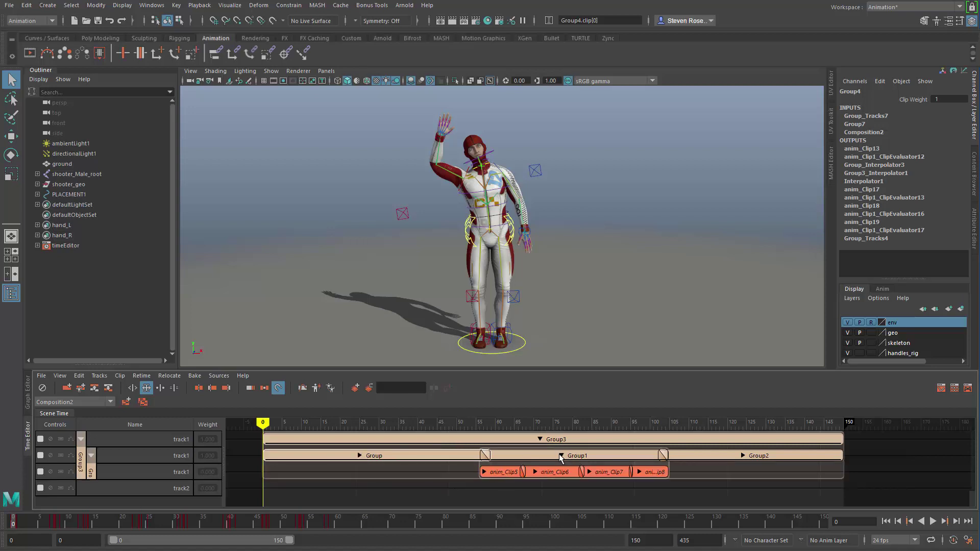
{"action": "left_click", "coordinate": [932, 521]}
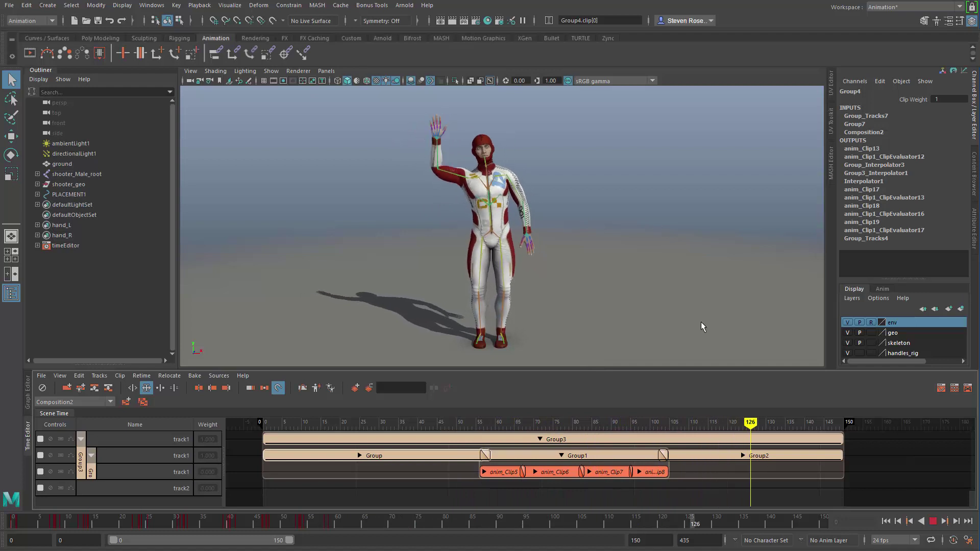
{"action": "left_click", "coordinate": [934, 521]}
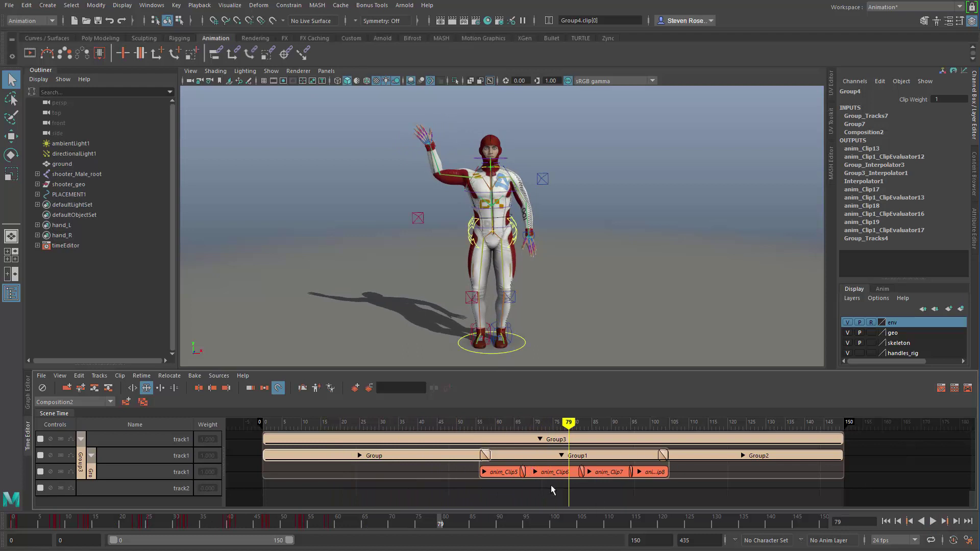
Step: Examine how Group3 is nested by expanding and collapsing it and the clips inside Group and Group1
{"action": "left_click", "coordinate": [359, 456]}
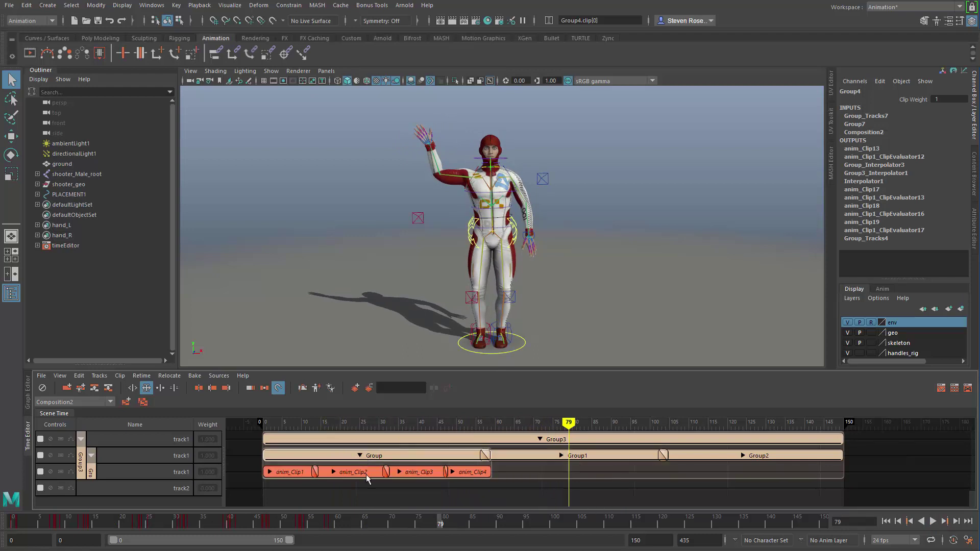
{"action": "left_click", "coordinate": [289, 475]}
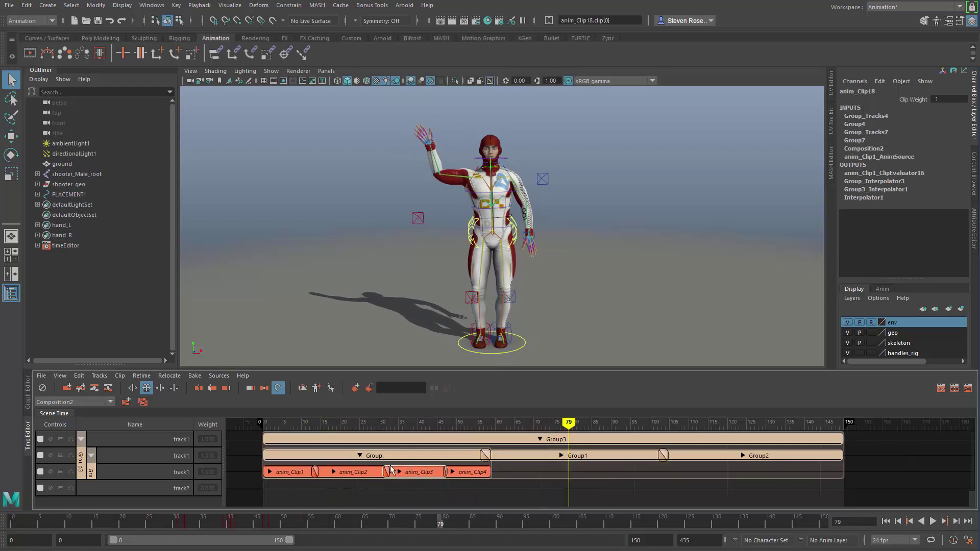
{"action": "left_click", "coordinate": [360, 456]}
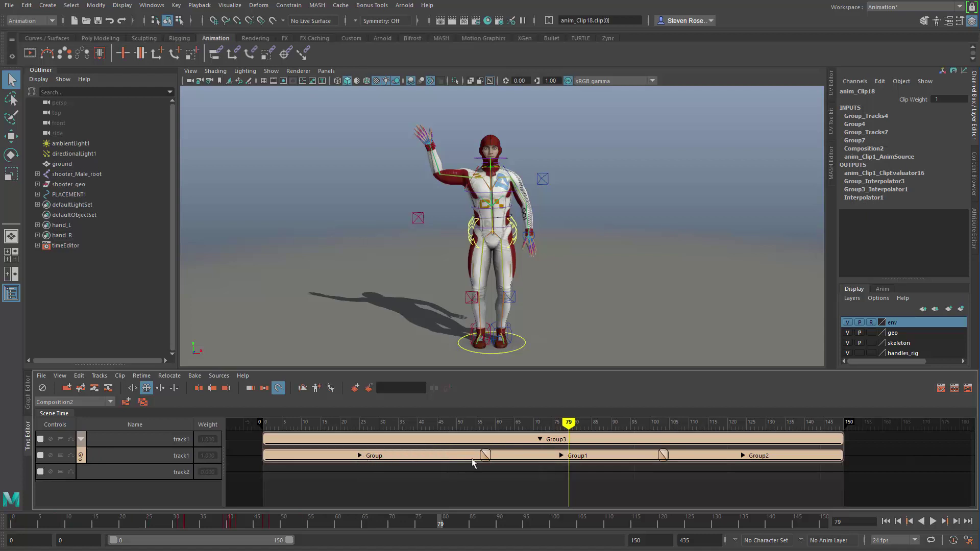
{"action": "left_click", "coordinate": [525, 455]}
{"action": "left_click", "coordinate": [561, 455]}
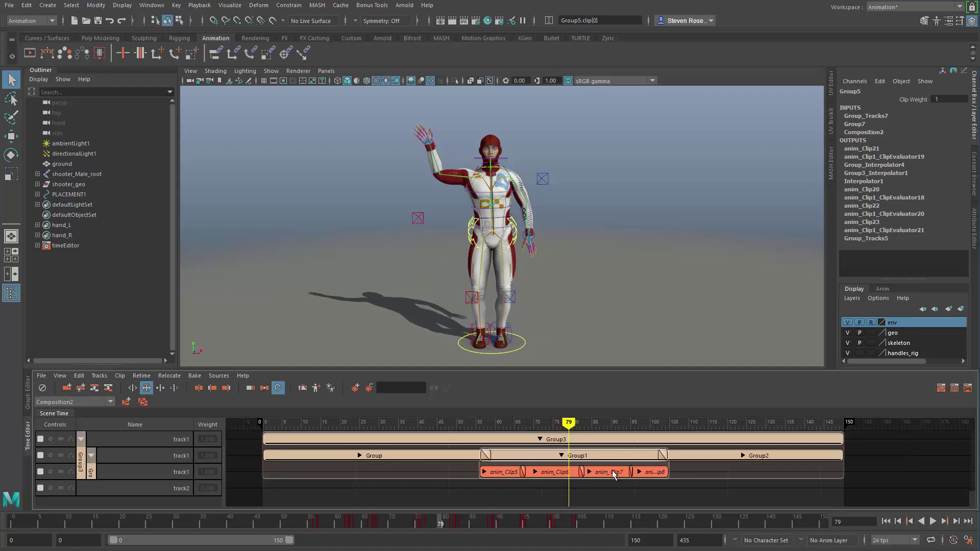
{"action": "left_click", "coordinate": [540, 439]}
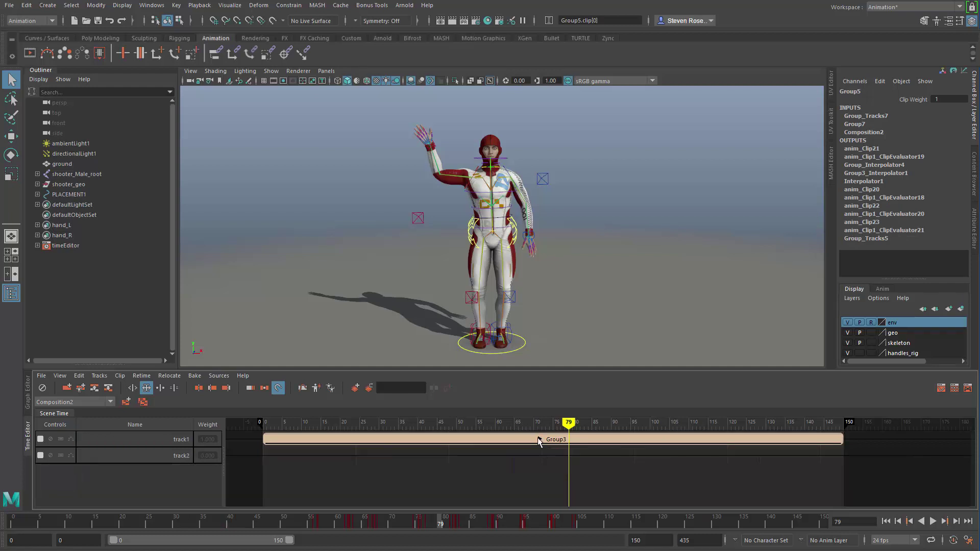
{"action": "left_click", "coordinate": [540, 439]}
{"action": "left_click", "coordinate": [540, 439]}
{"action": "left_click", "coordinate": [540, 439]}
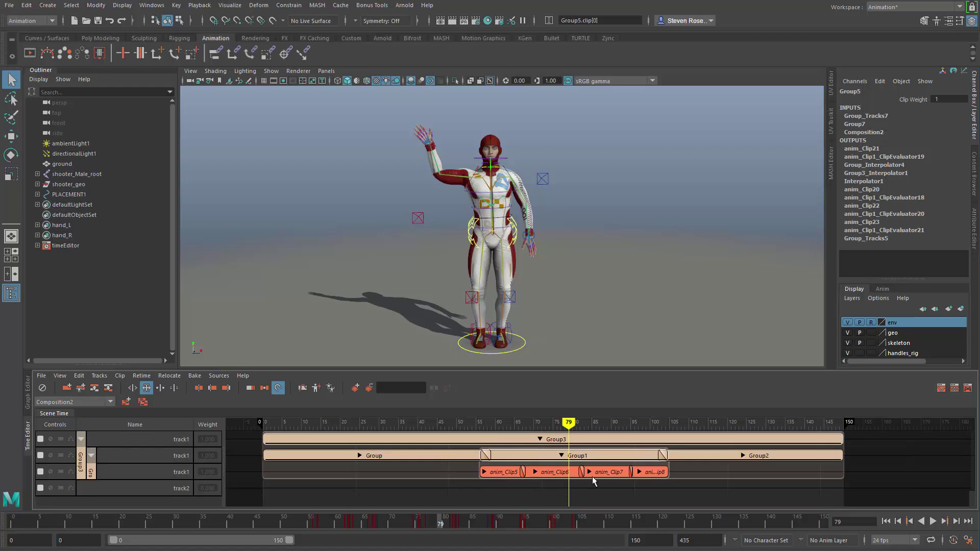
{"action": "left_click", "coordinate": [358, 456]}
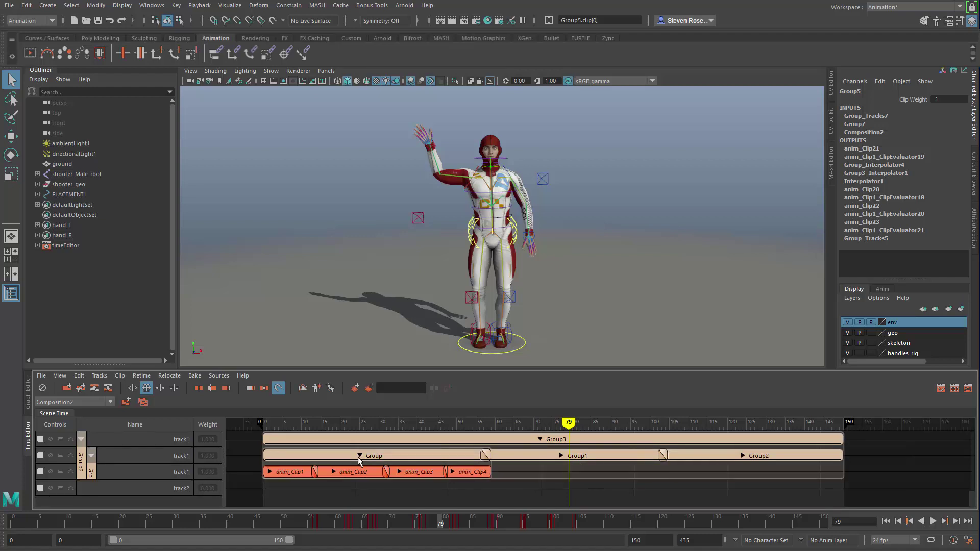
{"action": "left_click", "coordinate": [560, 456]}
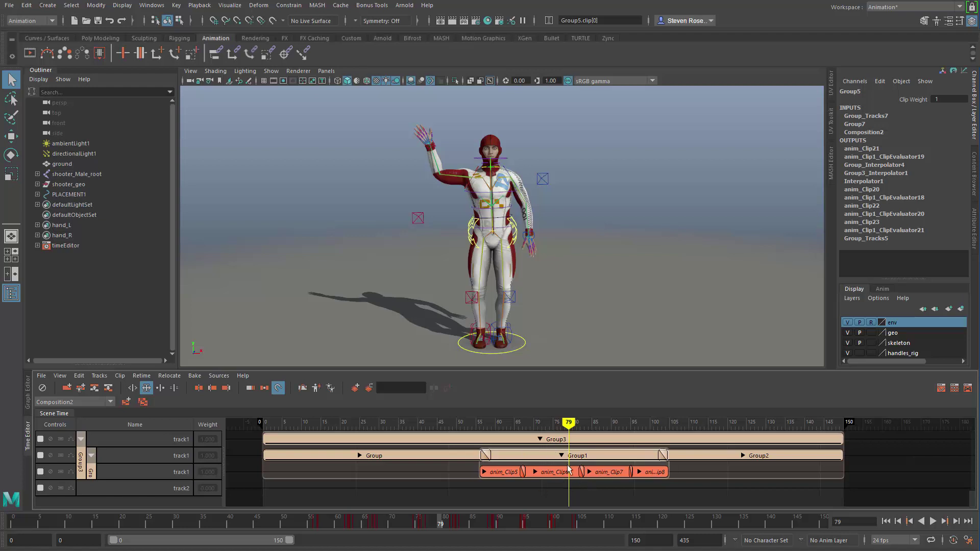
Step: Delete the Group3 clip with all its nested groups from track1
{"action": "left_click", "coordinate": [497, 494]}
{"action": "left_click", "coordinate": [580, 438]}
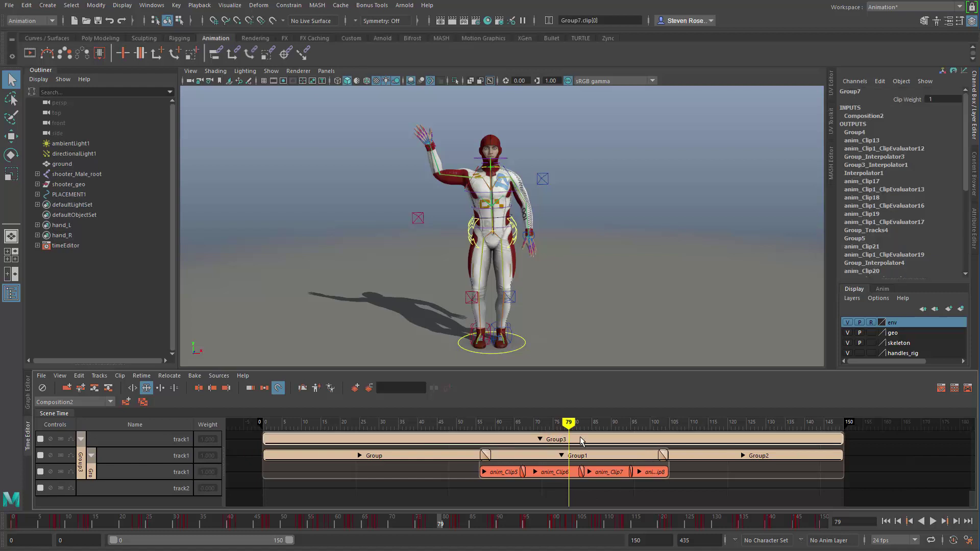
{"action": "key", "text": "Delete"}
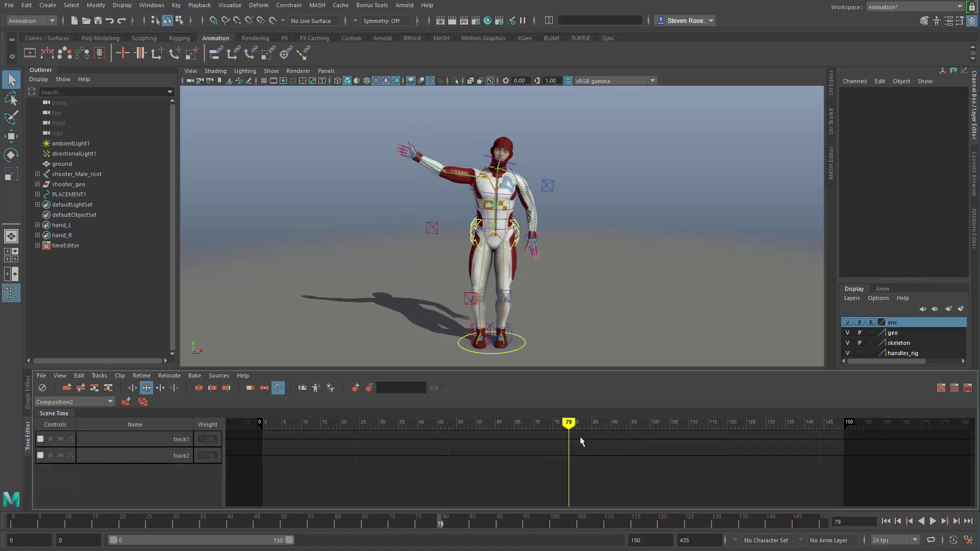
Step: Place anim_Clip1_AnimSource from the timeEditor's Sources onto track1, starting at frame 0
{"action": "left_click_drag", "start_coordinate": [578, 438], "coordinate": [451, 442]}
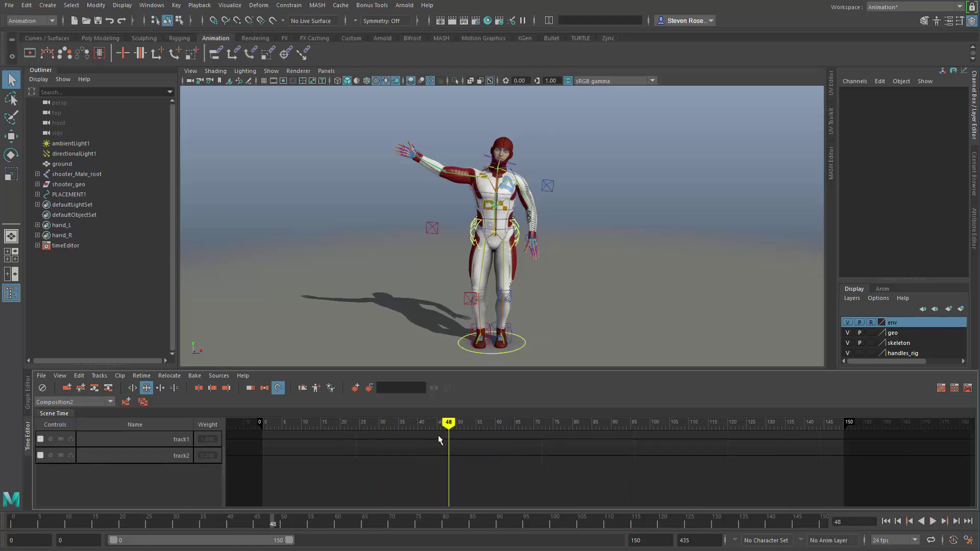
{"action": "left_click", "coordinate": [37, 245]}
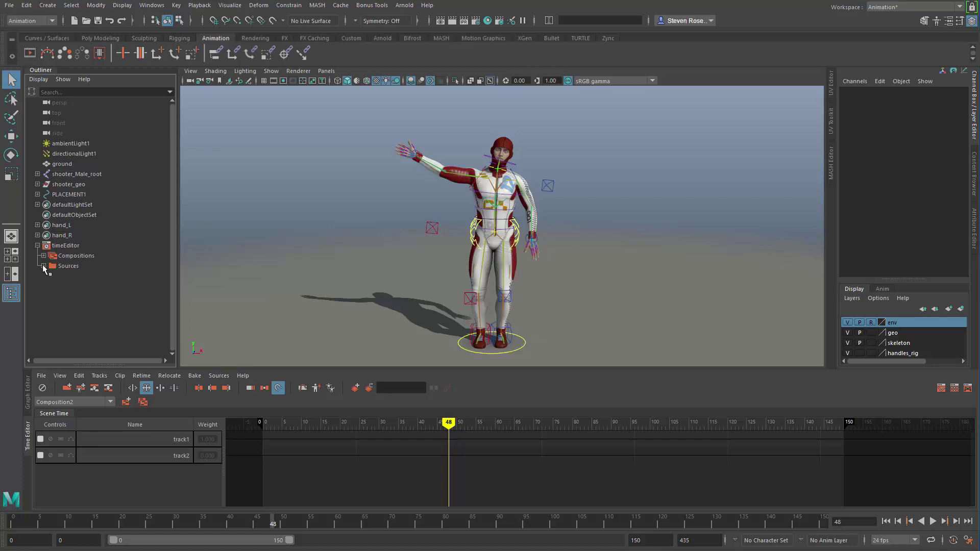
{"action": "left_click", "coordinate": [43, 266]}
{"action": "left_click", "coordinate": [88, 276]}
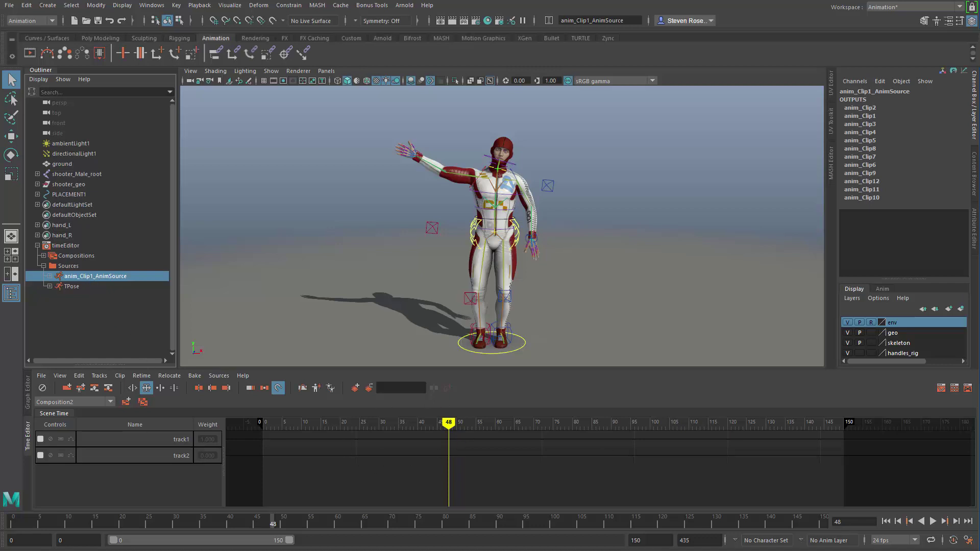
{"action": "left_click_drag", "start_coordinate": [87, 277], "coordinate": [273, 443]}
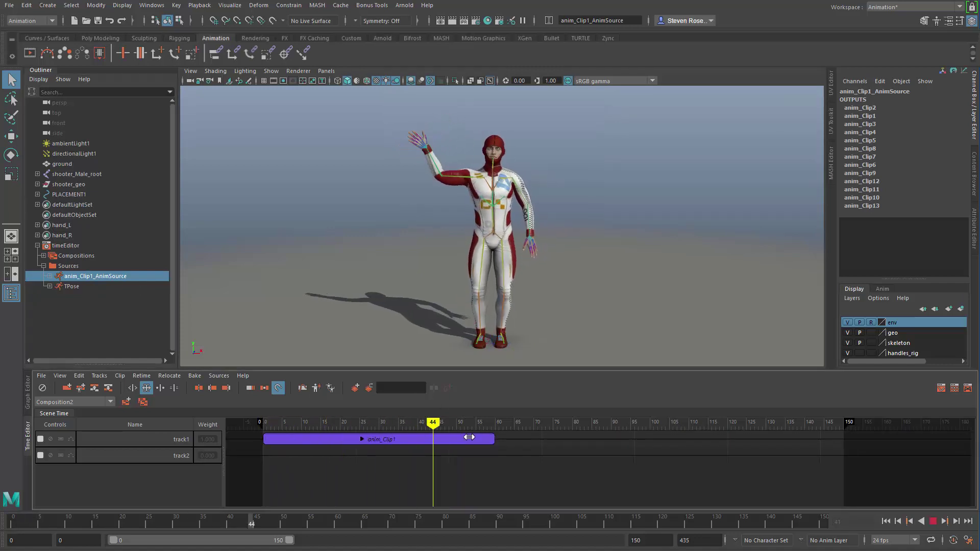
Step: Duplicate anim_Clip1 and place the copy on track1 directly after the original clip
{"action": "left_click_drag", "start_coordinate": [244, 448], "coordinate": [402, 480]}
{"action": "left_click", "coordinate": [443, 442]}
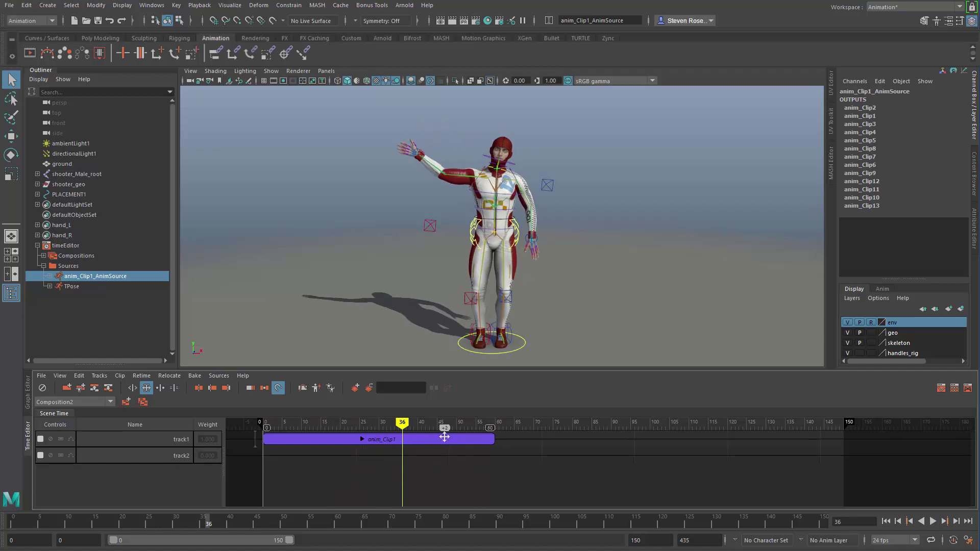
{"action": "left_click", "coordinate": [450, 442]}
{"action": "left_click", "coordinate": [452, 485]}
{"action": "left_click", "coordinate": [434, 437]}
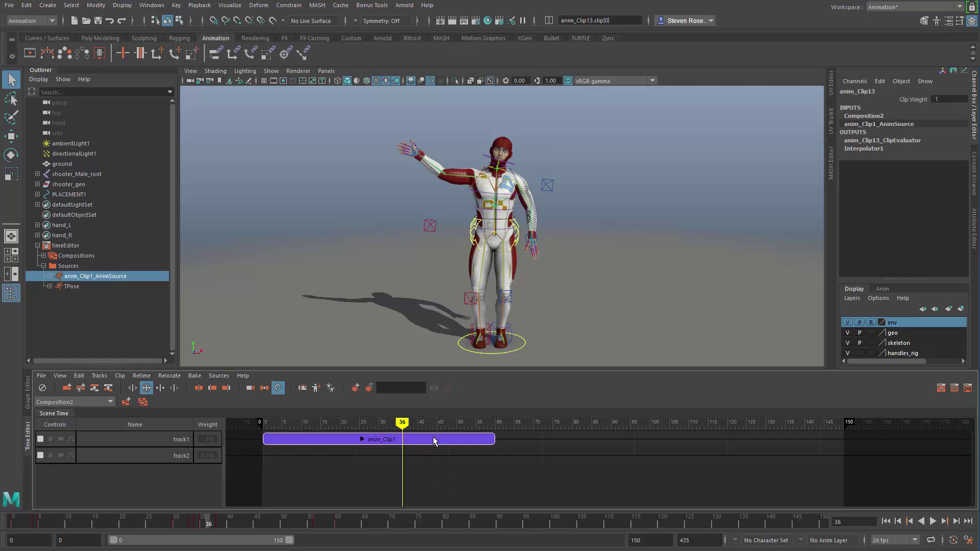
{"action": "key", "text": "ctrl+v"}
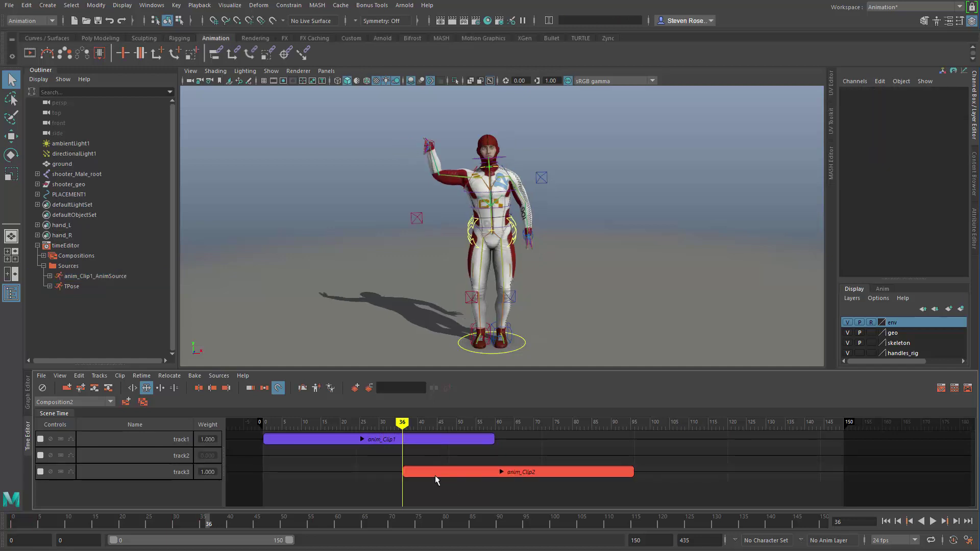
{"action": "left_click_drag", "start_coordinate": [435, 475], "coordinate": [512, 440]}
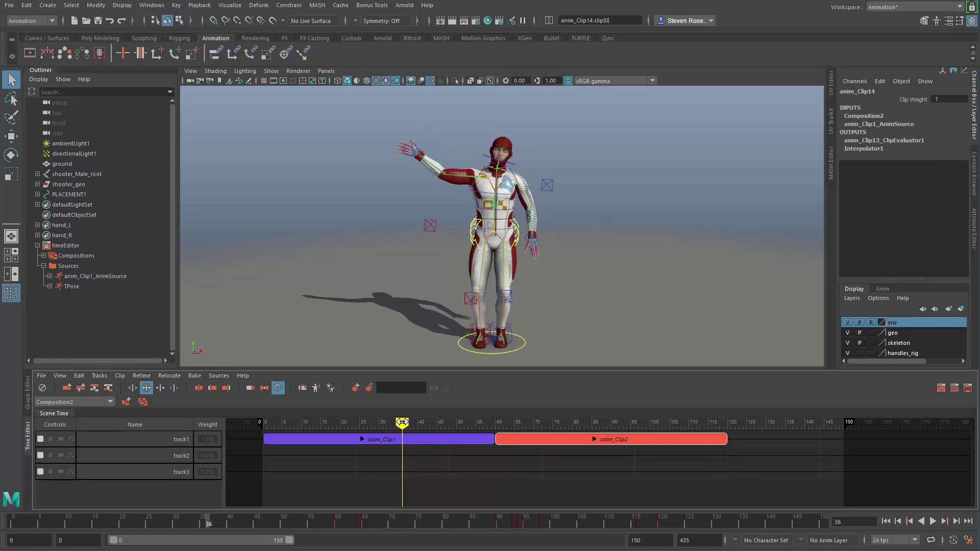
Step: Play and scrub through anim_Clip1 towards the junction with anim_Clip2, stopping at frame 56
{"action": "key", "text": "alt+v"}
{"action": "left_click_drag", "start_coordinate": [470, 424], "coordinate": [448, 423]}
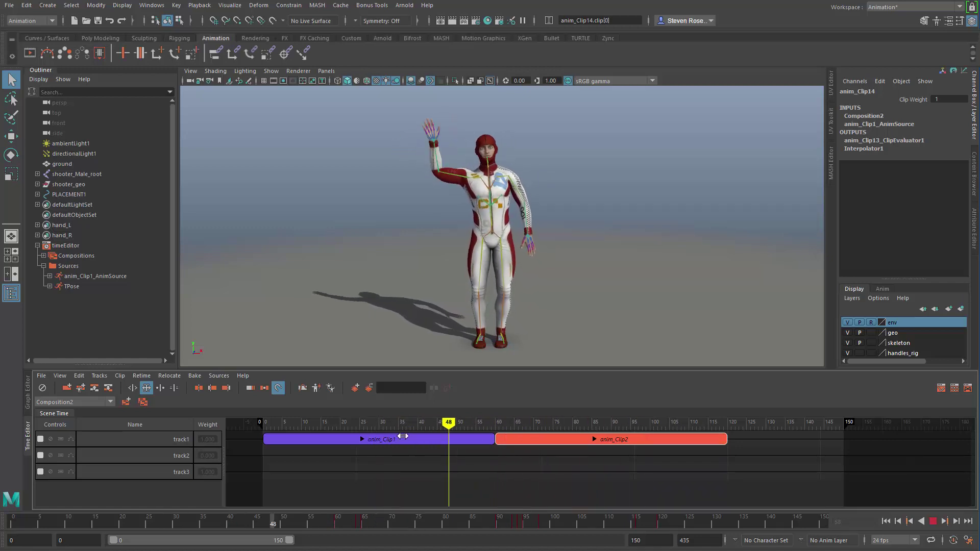
{"action": "left_click_drag", "start_coordinate": [508, 438], "coordinate": [479, 444]}
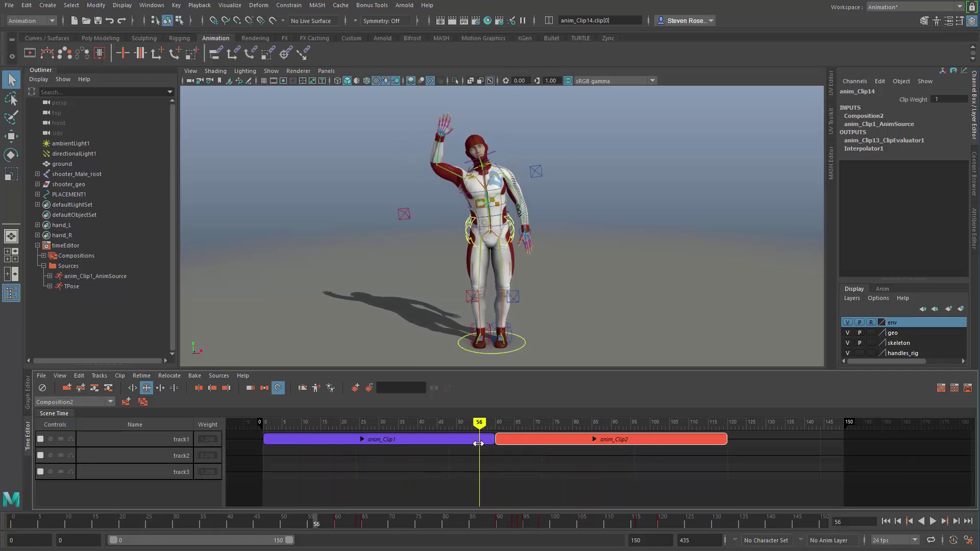
Step: View the animation curves of anim_Clip1 alone in the Graph Editor
{"action": "left_click", "coordinate": [448, 473]}
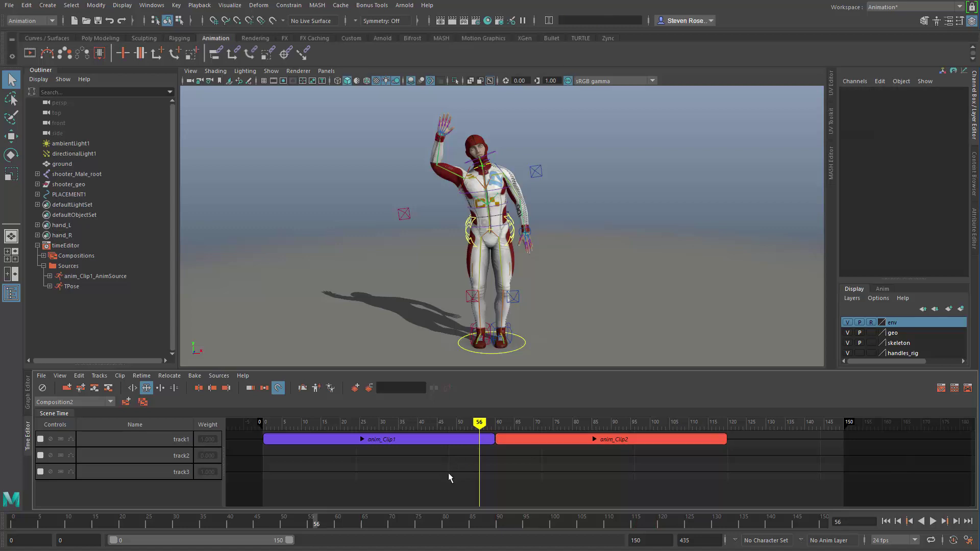
{"action": "left_click", "coordinate": [378, 438]}
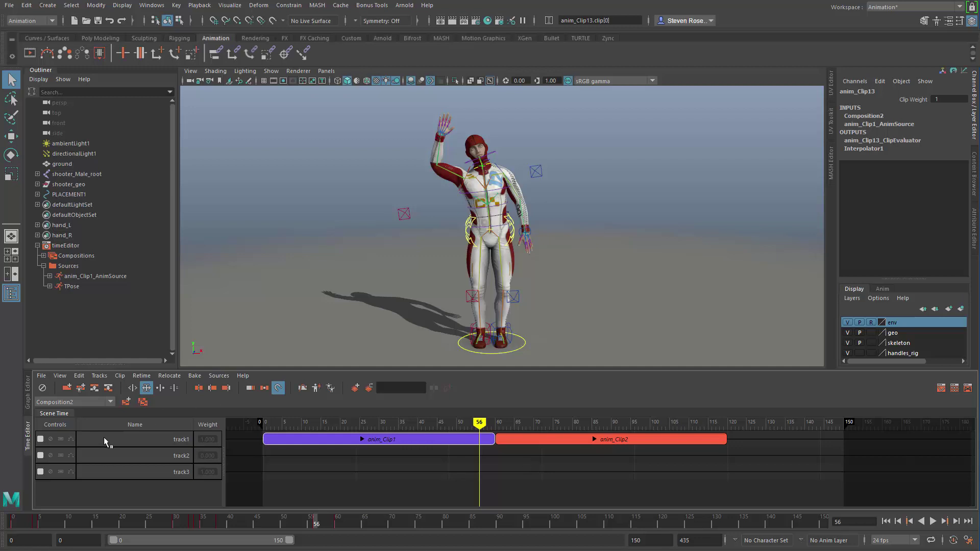
{"action": "left_click", "coordinate": [28, 386]}
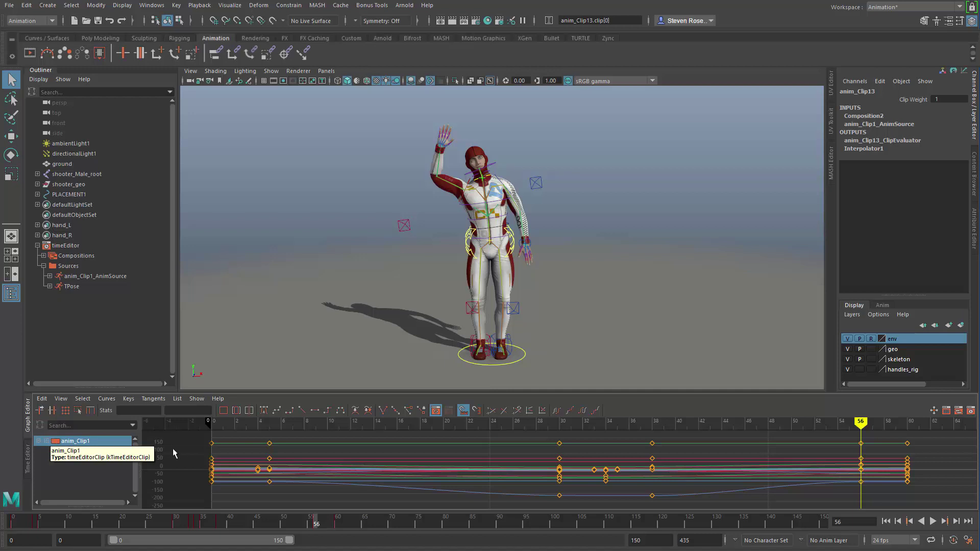
{"action": "scroll", "coordinate": [312, 447], "scroll_direction": "down", "scroll_amount": 4}
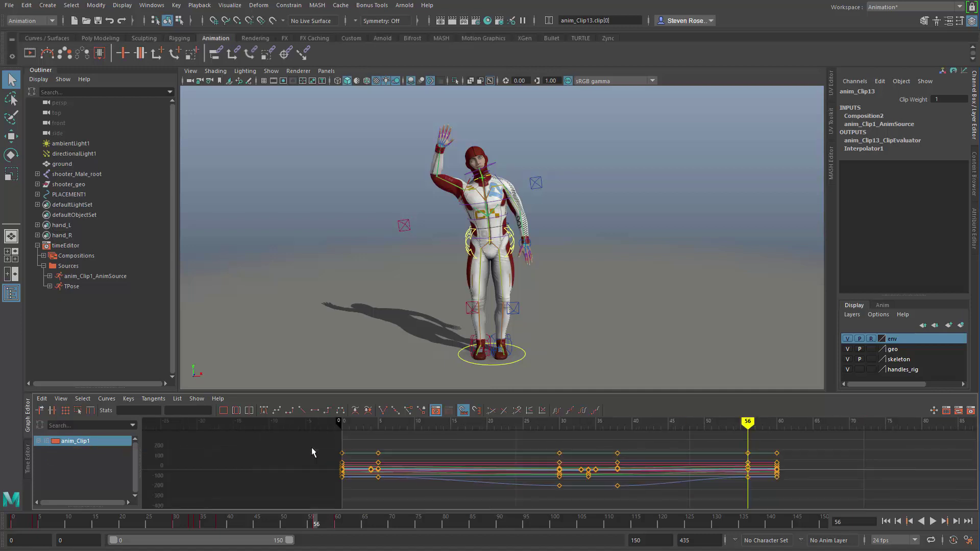
Step: Select anim_Clip2 in the Time Editor and view its animation curves in the Graph Editor
{"action": "left_click", "coordinate": [28, 467]}
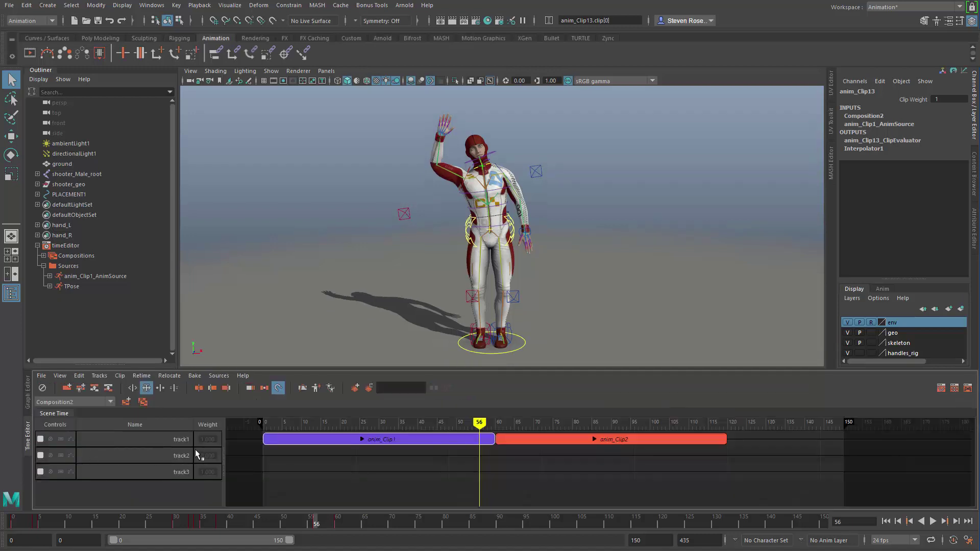
{"action": "left_click", "coordinate": [576, 442]}
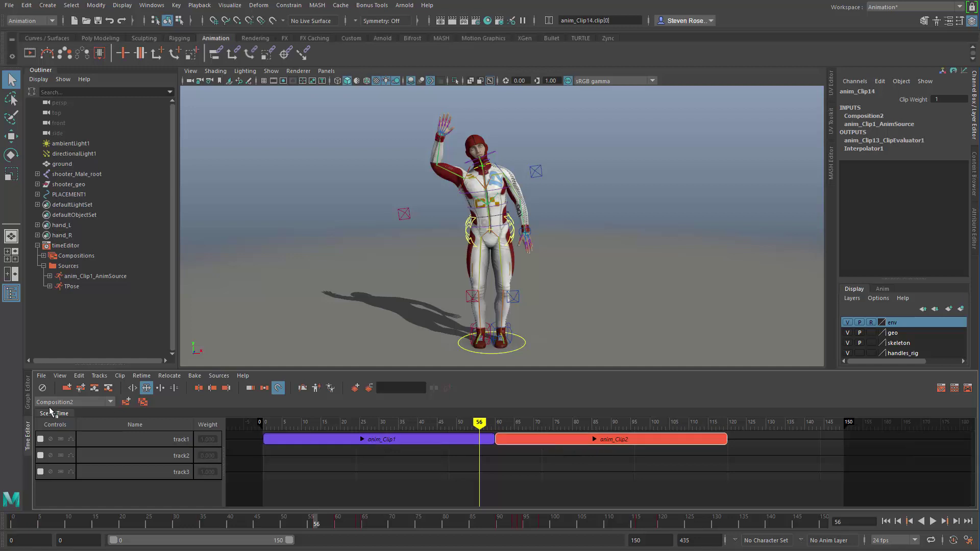
{"action": "left_click", "coordinate": [27, 393]}
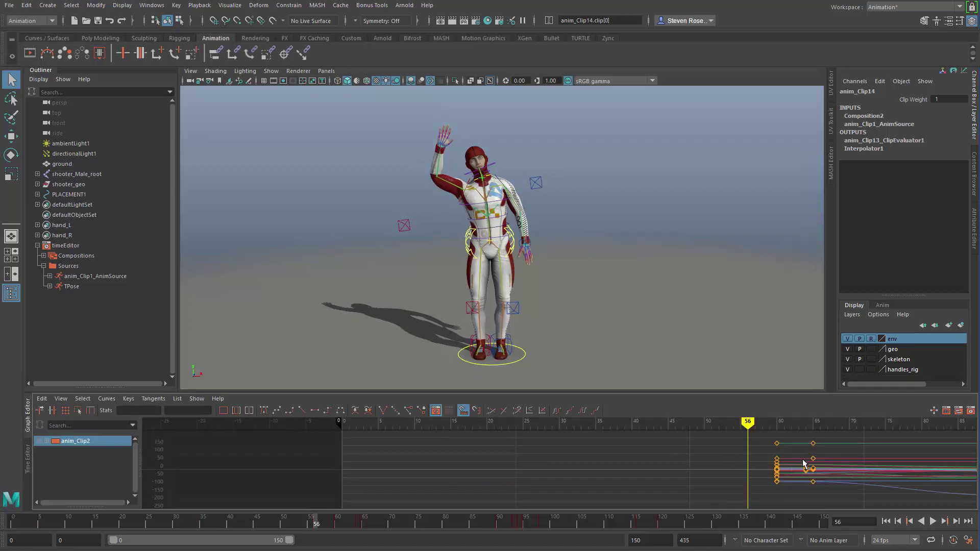
{"action": "middle_click_drag", "start_coordinate": [826, 467], "coordinate": [605, 466], "text": "alt"}
{"action": "scroll", "coordinate": [599, 467], "scroll_direction": "down", "scroll_amount": 2}
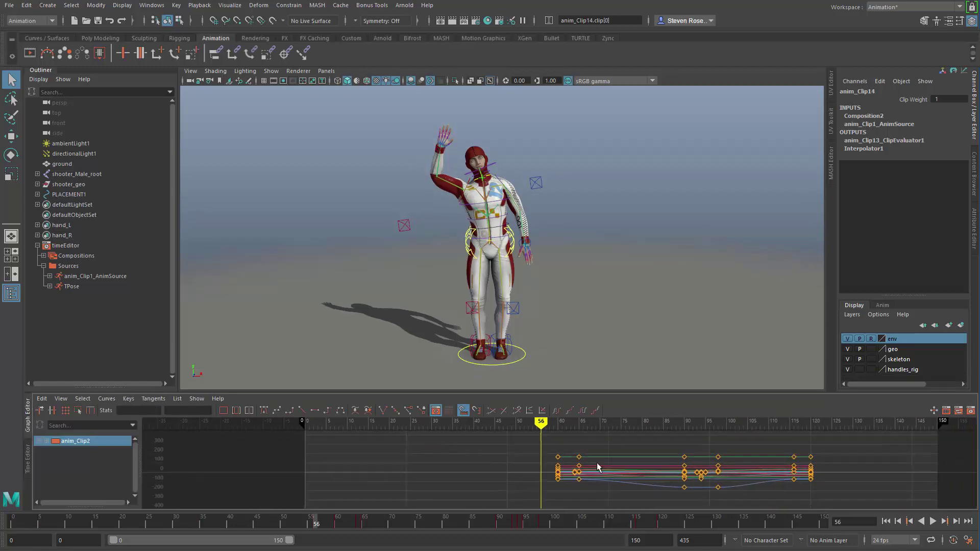
Step: Select track1 in the Time Editor and view the combined animation curves of both its clips in the Graph Editor
{"action": "left_click", "coordinate": [28, 457]}
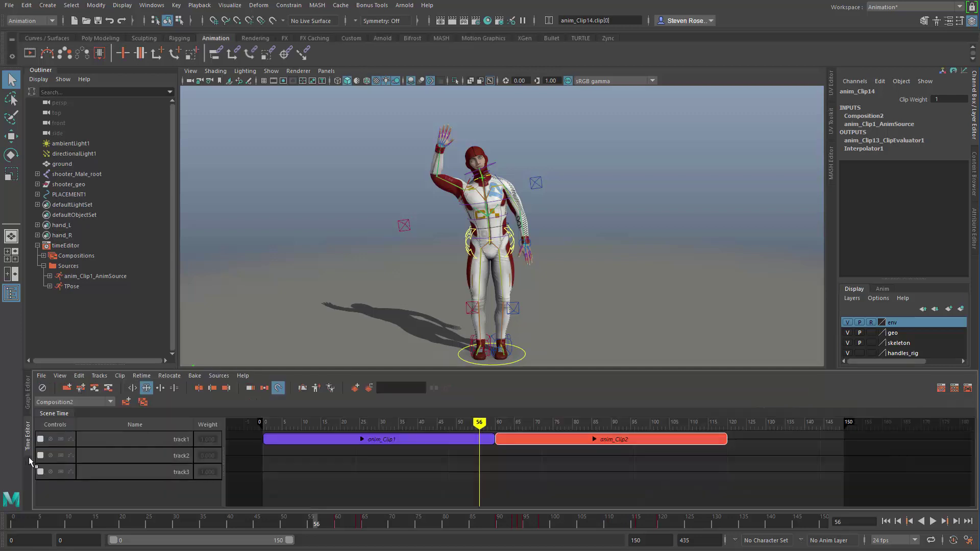
{"action": "left_click", "coordinate": [142, 435]}
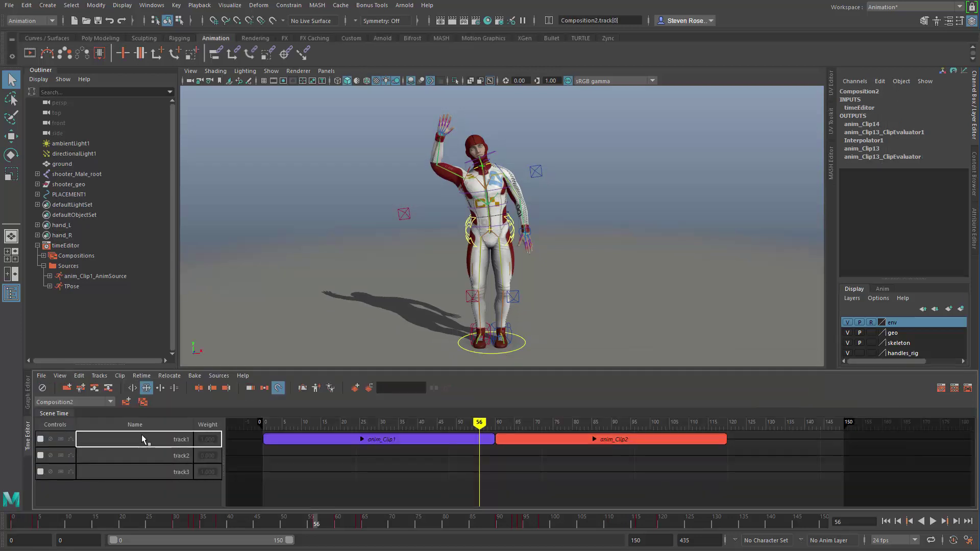
{"action": "left_click", "coordinate": [26, 397]}
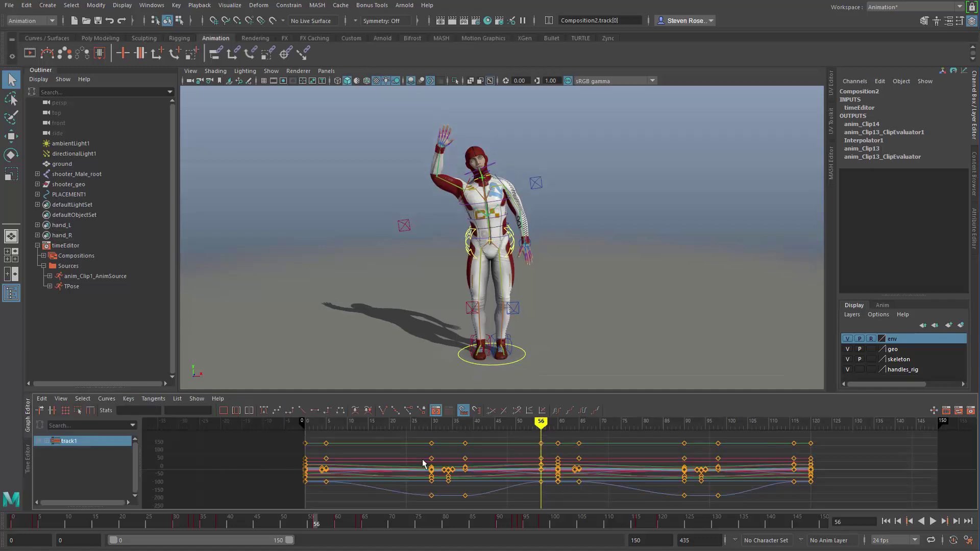
{"action": "scroll", "coordinate": [418, 455], "scroll_direction": "down", "scroll_amount": 3}
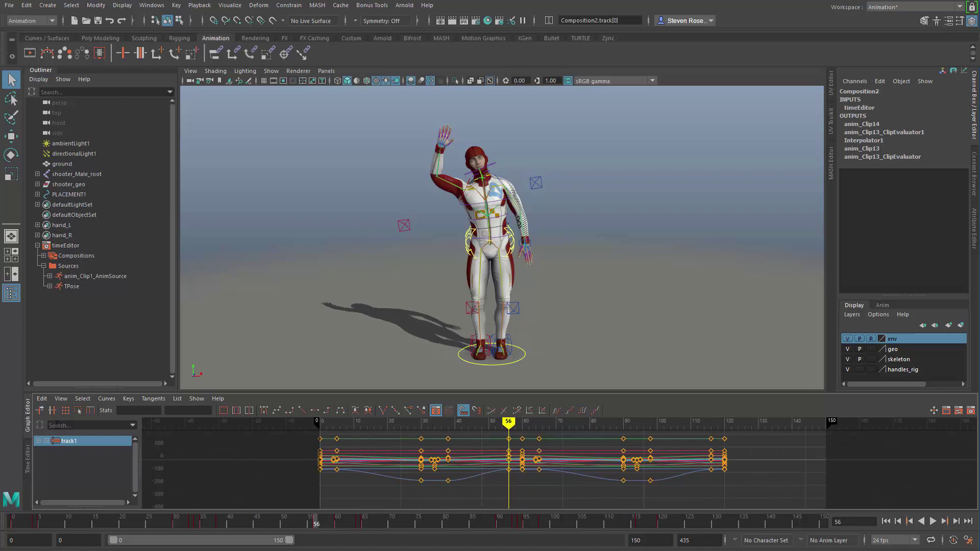
Step: Move anim_Clip2 about 28 frames later on track1, leaving a gap after anim_Clip1, and view the track's curves in the Graph Editor
{"action": "left_click", "coordinate": [28, 455]}
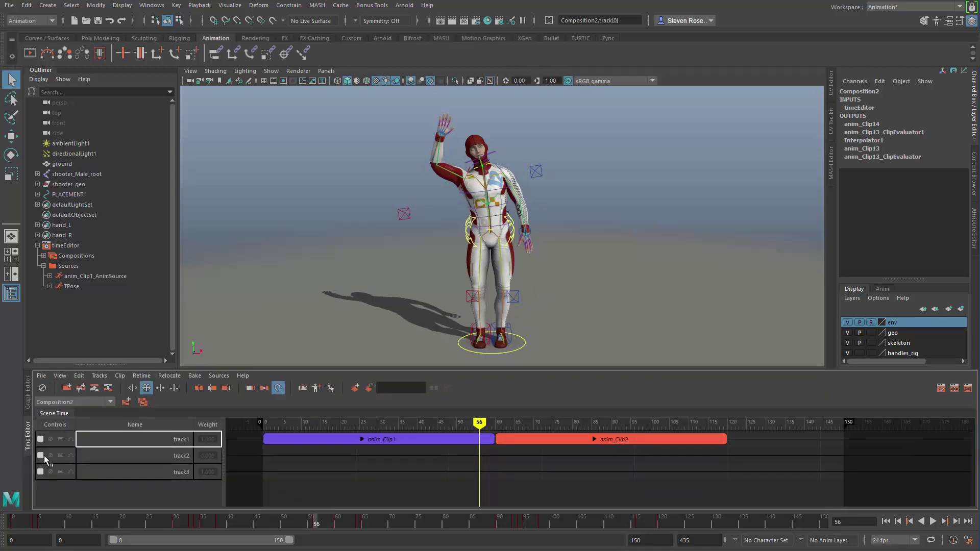
{"action": "left_click_drag", "start_coordinate": [521, 439], "coordinate": [631, 436]}
{"action": "left_click", "coordinate": [123, 439]}
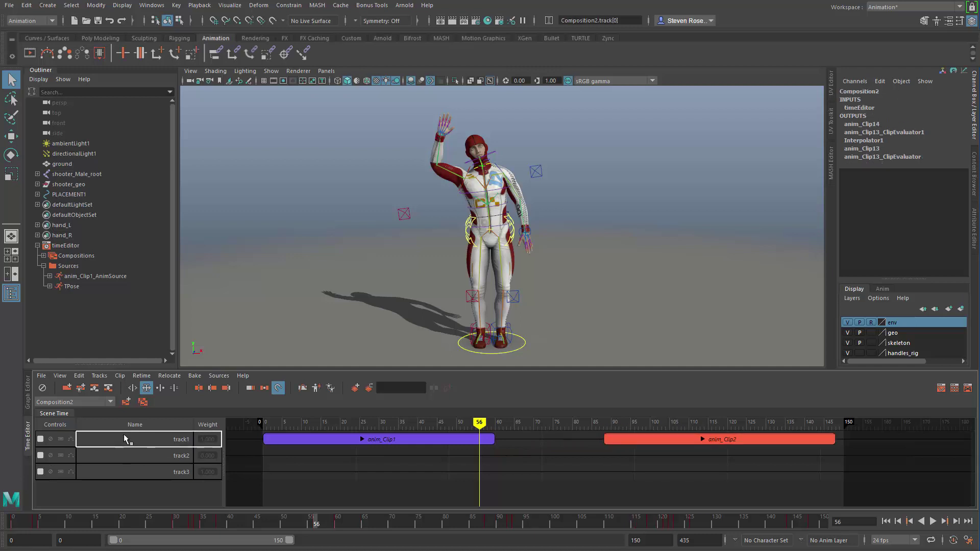
{"action": "left_click", "coordinate": [29, 391]}
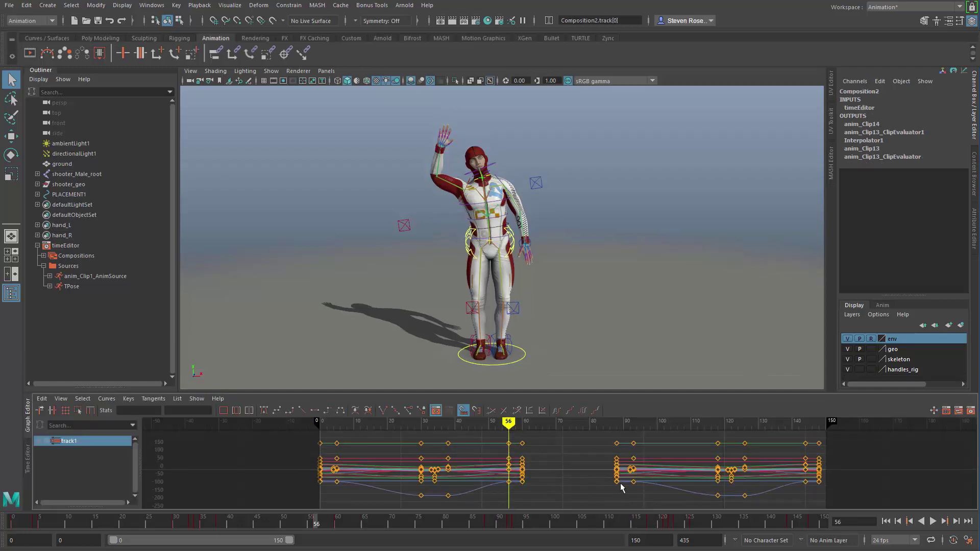
{"action": "middle_click_drag", "start_coordinate": [607, 480], "coordinate": [556, 479], "text": "alt"}
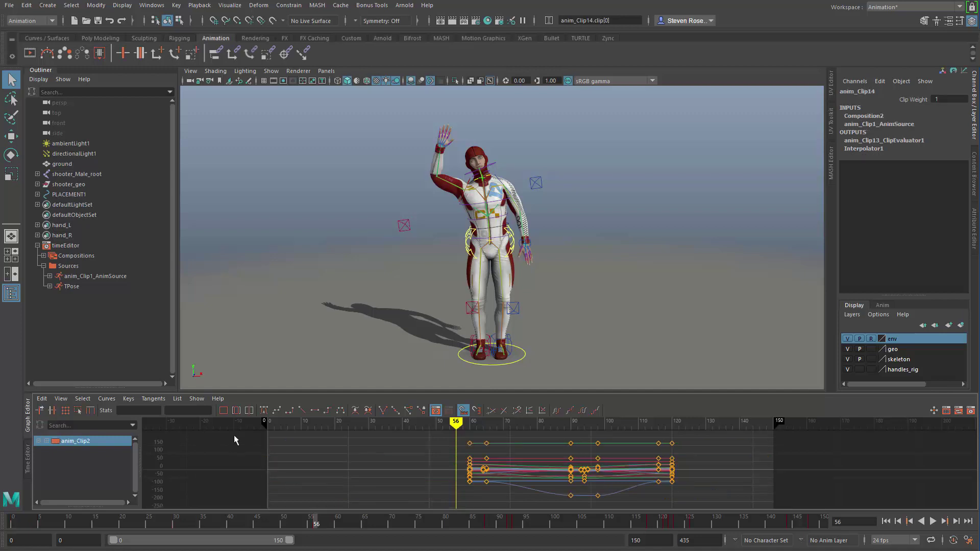
Step: Reselect track1 in the Time Editor and view its curves with the two clips placed back to back
{"action": "left_click", "coordinate": [26, 454]}
{"action": "left_click", "coordinate": [100, 439]}
{"action": "left_click", "coordinate": [28, 399]}
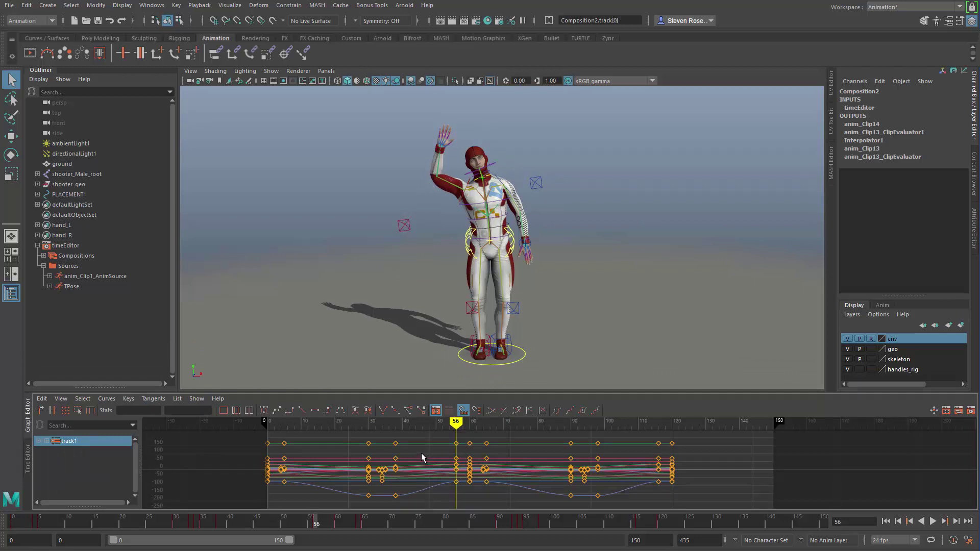
Step: Expand and collapse anim_Clip1 and anim_Clip2 on track1 to examine the PLACEMENT1 Group keys inside each clip
{"action": "left_click", "coordinate": [28, 462]}
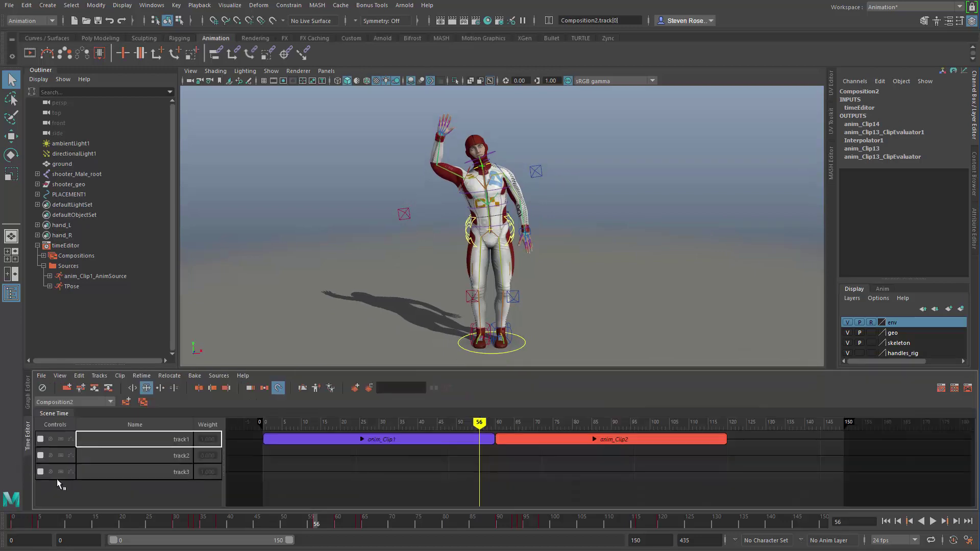
{"action": "left_click", "coordinate": [362, 439]}
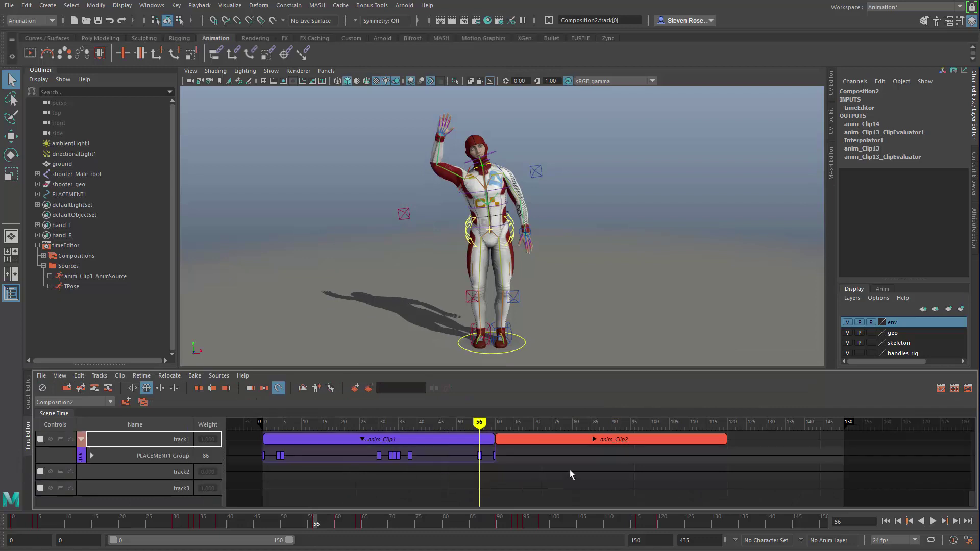
{"action": "left_click", "coordinate": [595, 439]}
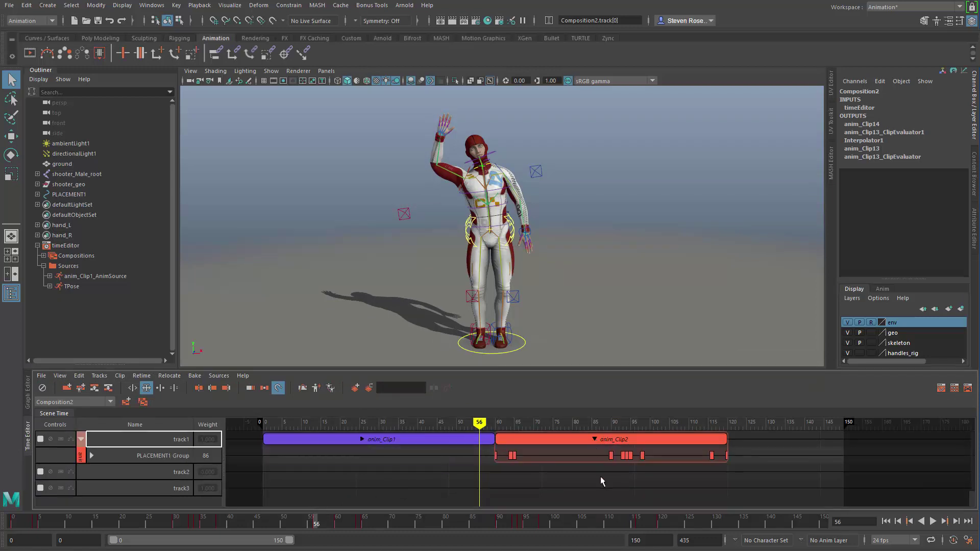
{"action": "left_click", "coordinate": [594, 438]}
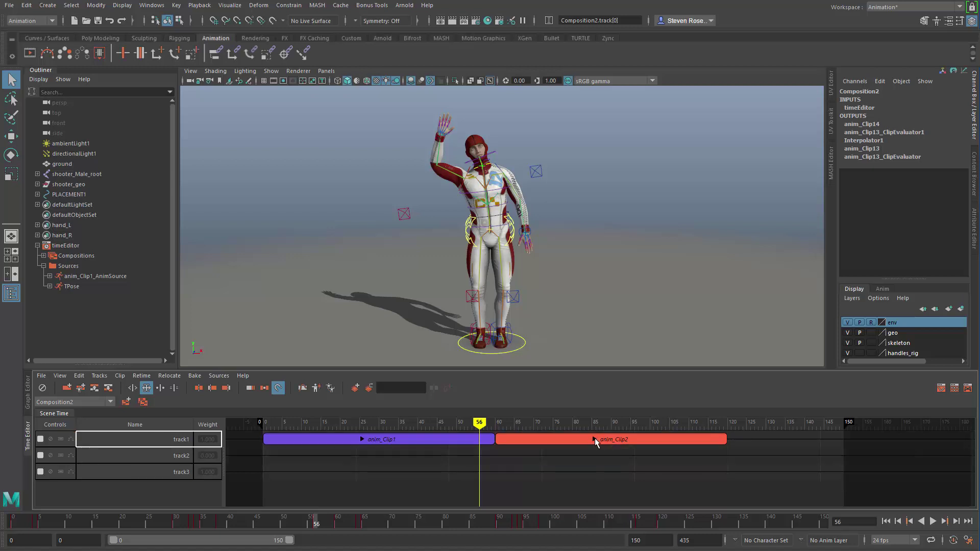
{"action": "left_click", "coordinate": [594, 438]}
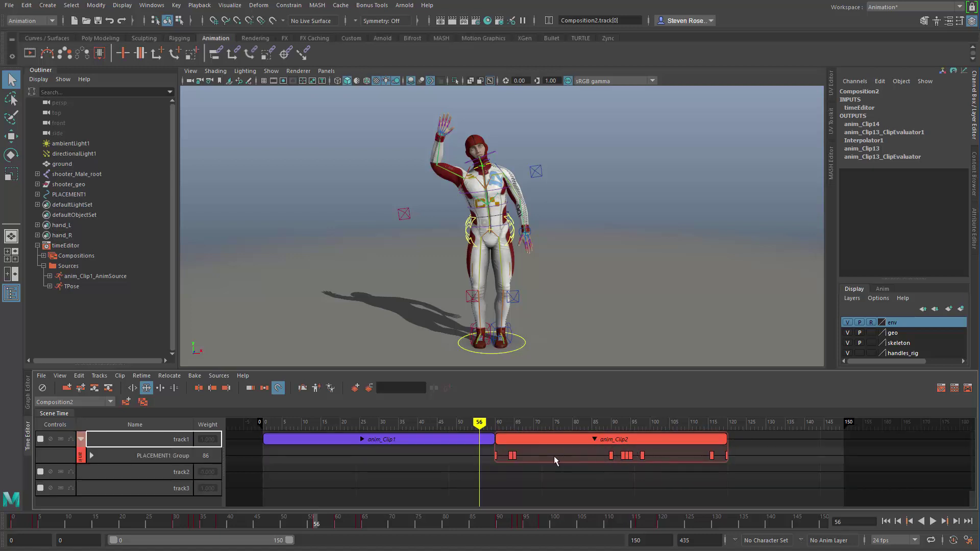
{"action": "left_click", "coordinate": [363, 438]}
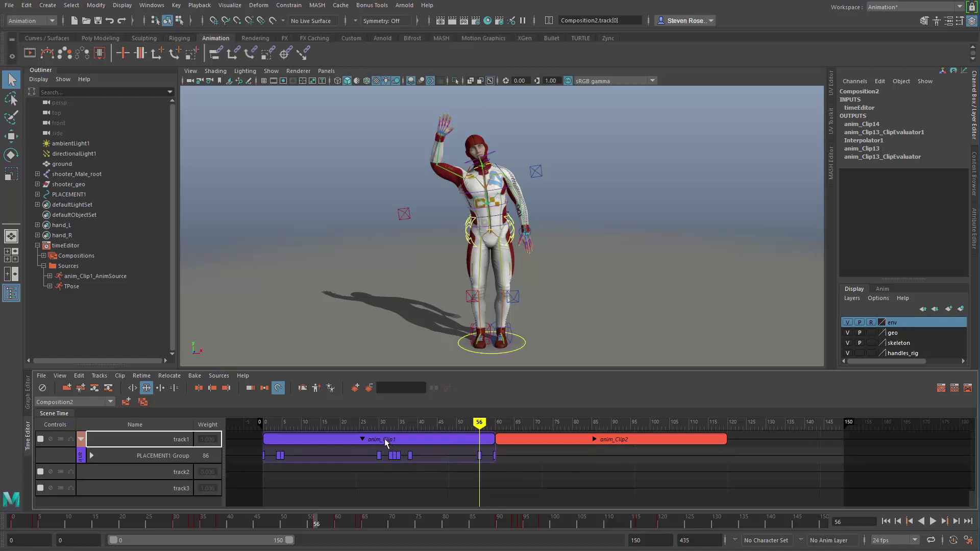
{"action": "left_click", "coordinate": [363, 438]}
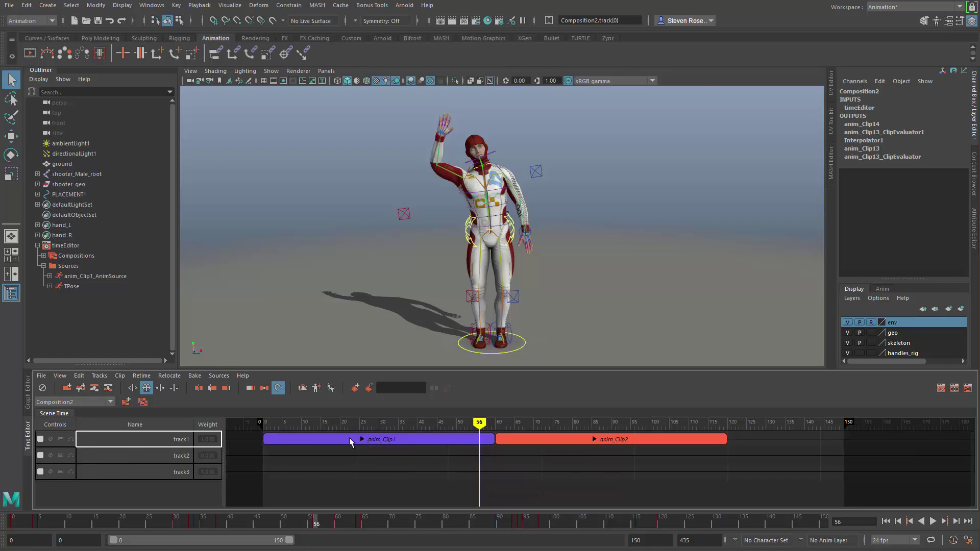
Step: In track1's Graph Editor curves, select anim_Clip1's middle wave keys and move them about 14 frames earlier, starting near frame 16
{"action": "left_click", "coordinate": [27, 400]}
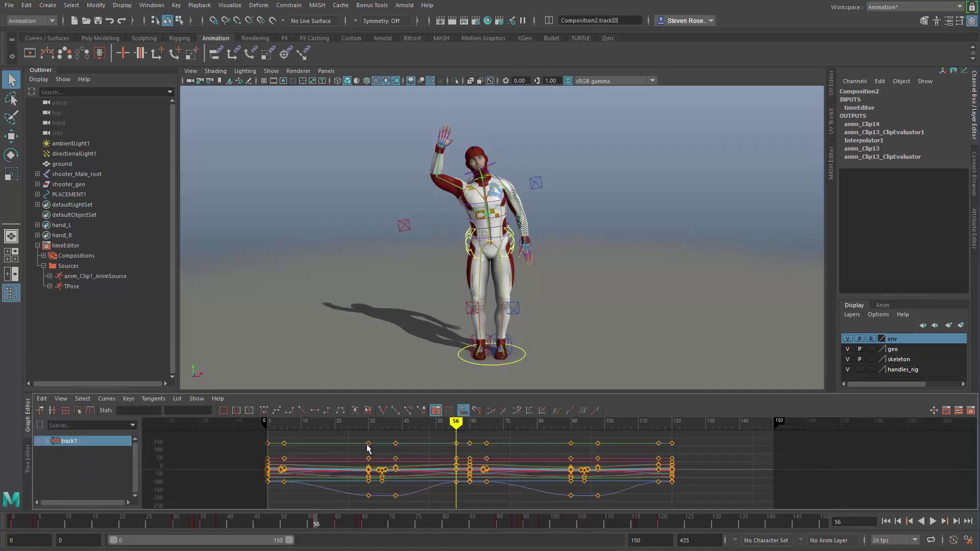
{"action": "left_click_drag", "start_coordinate": [465, 392], "coordinate": [465, 369]}
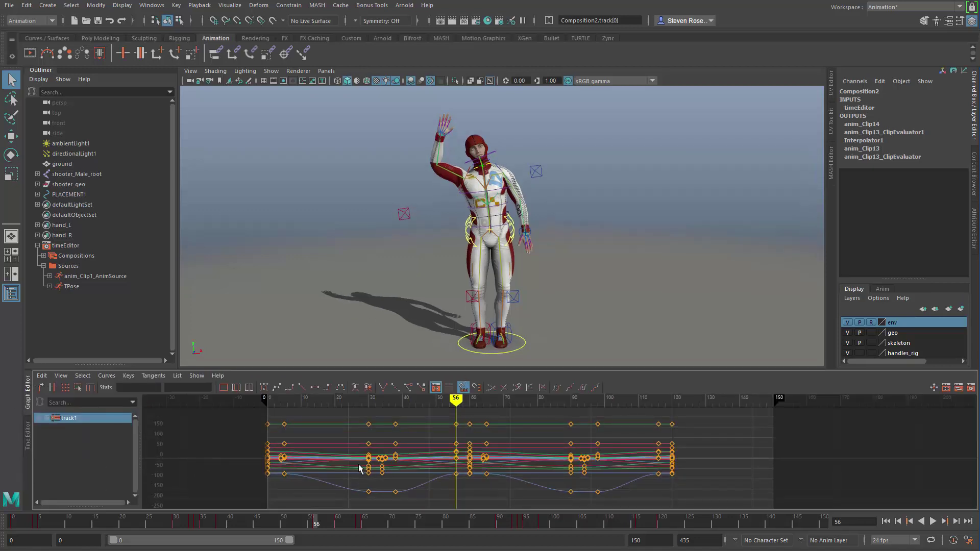
{"action": "middle_click_drag", "start_coordinate": [365, 465], "coordinate": [373, 467], "text": "alt"}
{"action": "scroll", "coordinate": [373, 466], "scroll_direction": "up", "scroll_amount": 1}
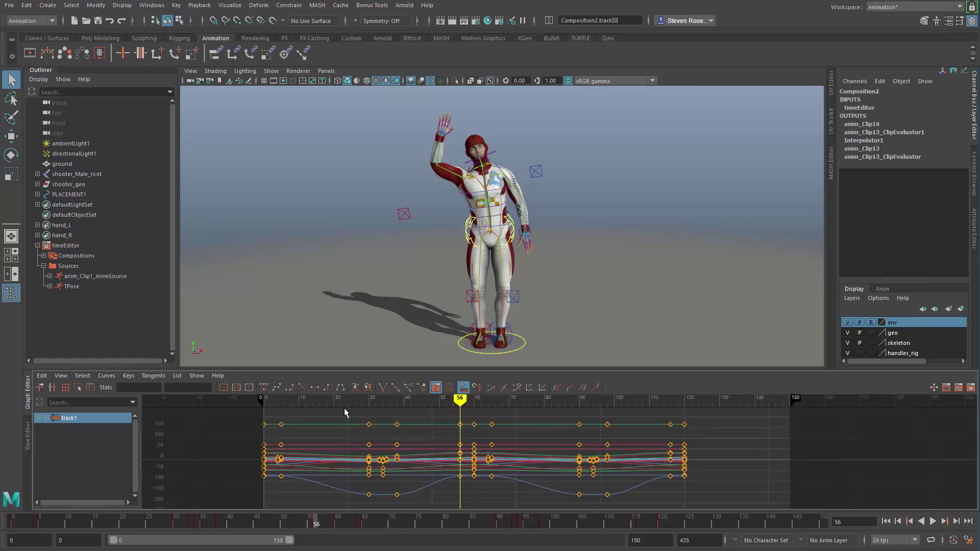
{"action": "left_click_drag", "start_coordinate": [344, 408], "coordinate": [415, 516]}
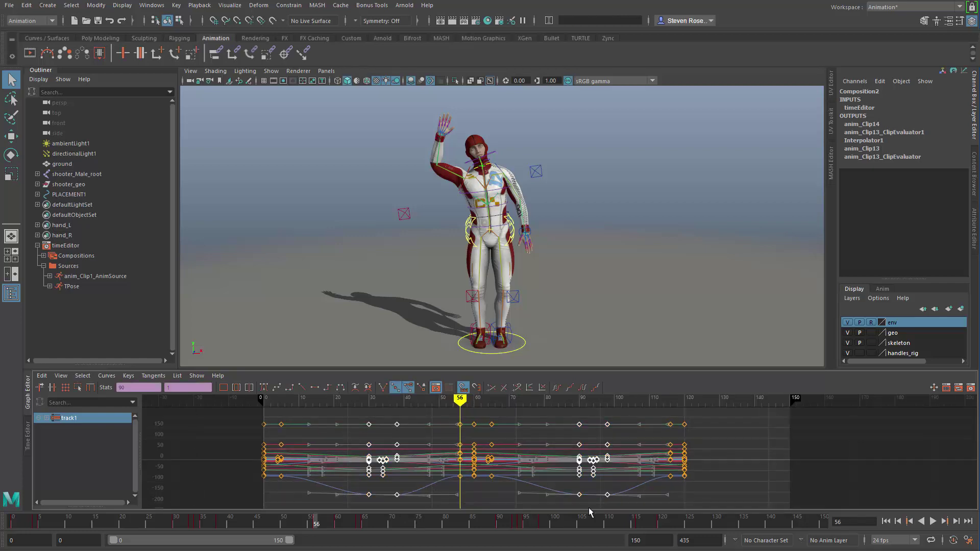
{"action": "key", "text": "w"}
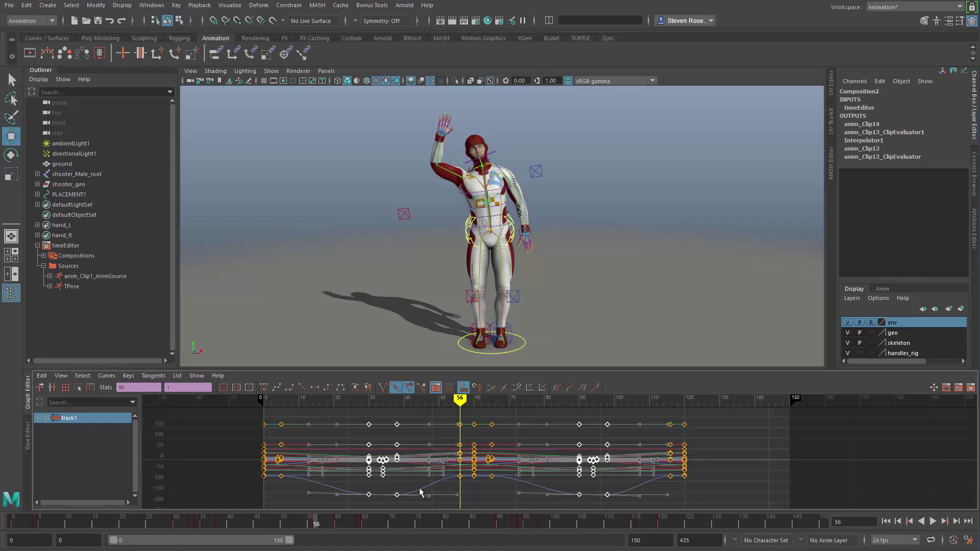
{"action": "middle_click_drag", "start_coordinate": [406, 477], "coordinate": [360, 472], "text": "shift"}
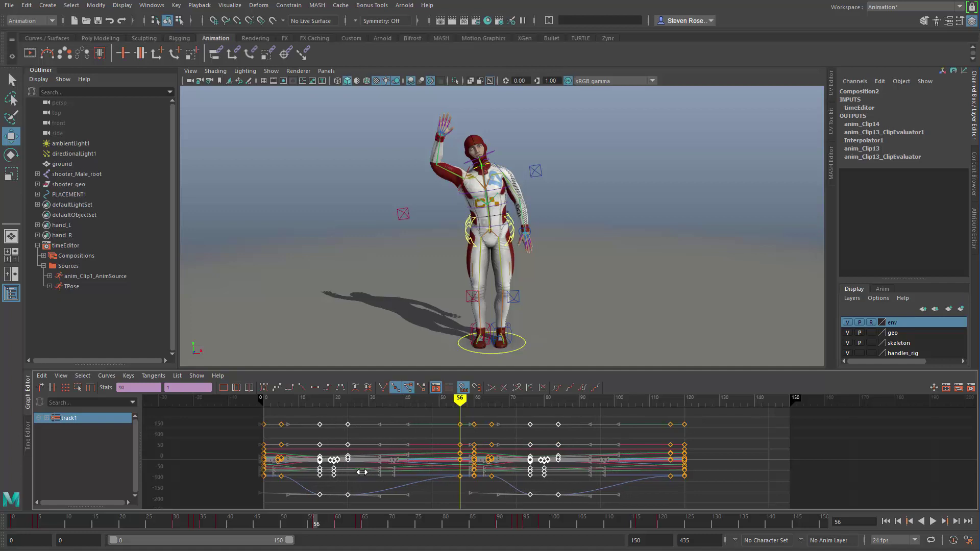
Step: Scrub and play the track1 animation from frame 0 to check the earlier wave in both clips, stopping at frame 75
{"action": "left_click", "coordinate": [284, 403]}
{"action": "key", "text": "alt+v"}
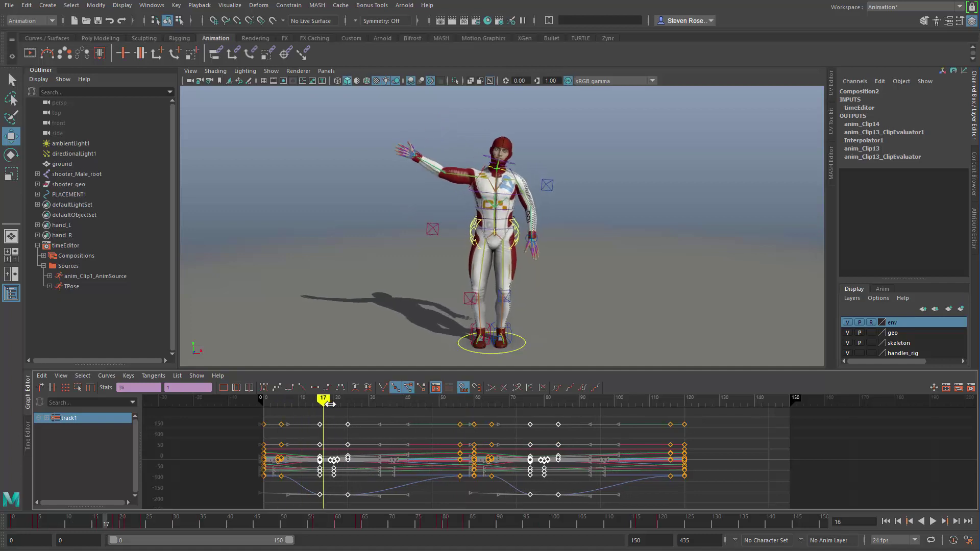
{"action": "left_click_drag", "start_coordinate": [409, 415], "coordinate": [271, 421]}
{"action": "left_click", "coordinate": [887, 522]}
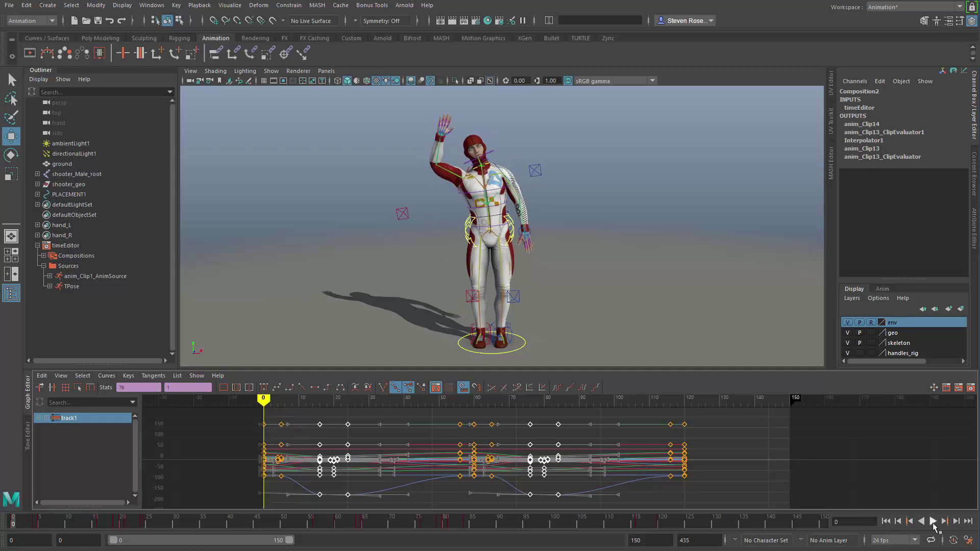
{"action": "left_click", "coordinate": [933, 522]}
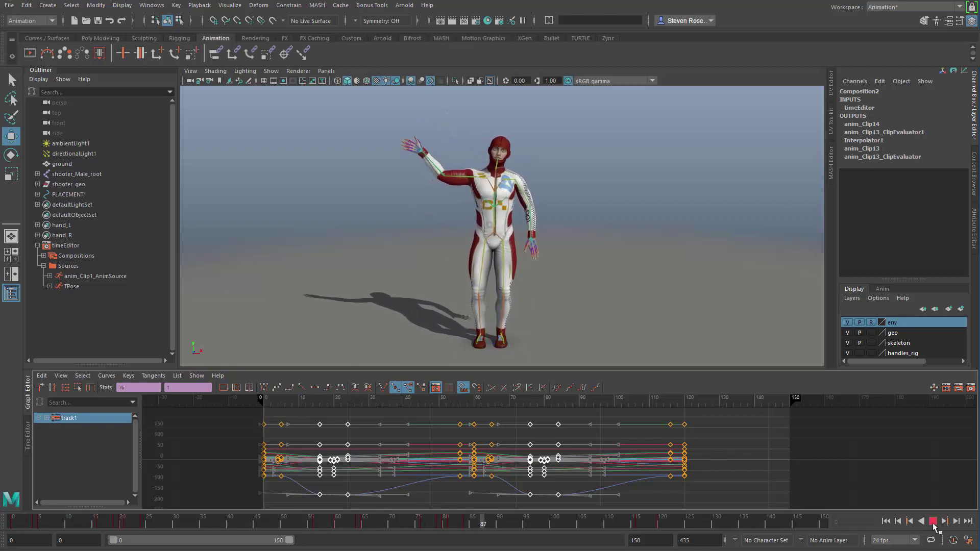
{"action": "left_click", "coordinate": [672, 520]}
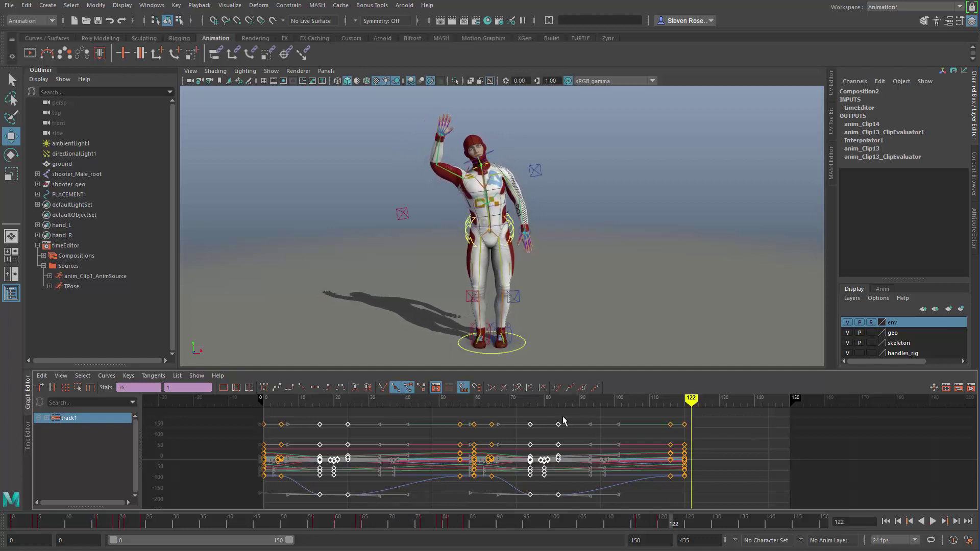
{"action": "left_click", "coordinate": [527, 402]}
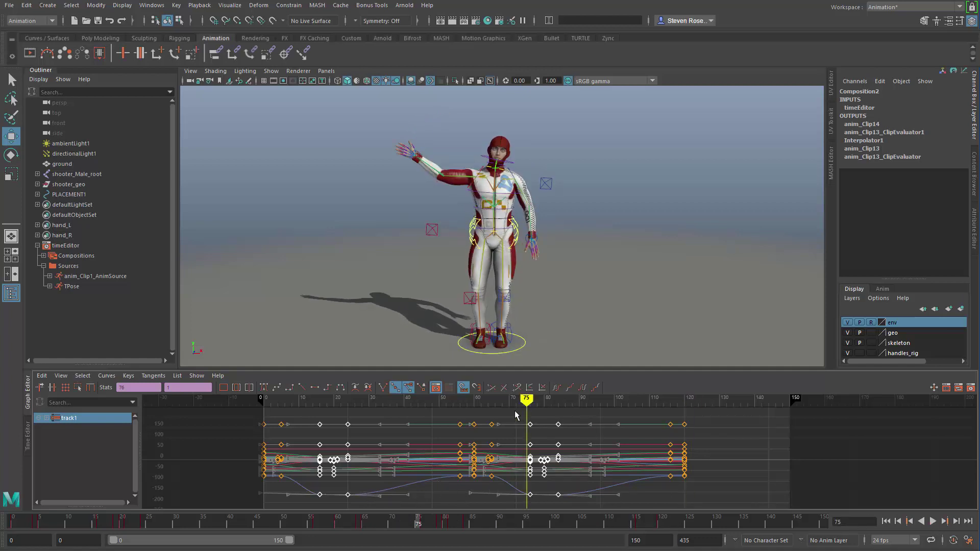
Step: Restore the wave key selection and move those keys about 24 frames later, starting near frame 40
{"action": "left_click", "coordinate": [516, 414]}
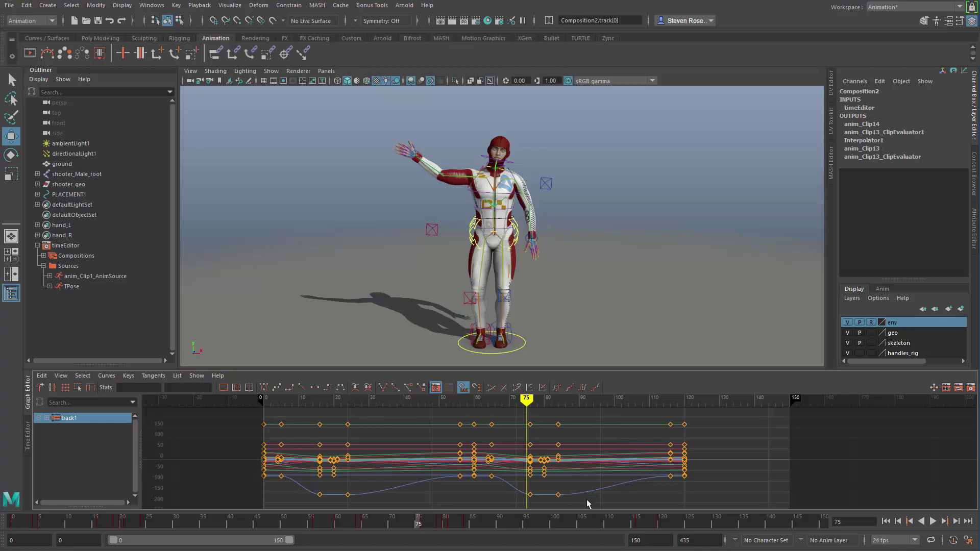
{"action": "key", "text": "ctrl+z"}
{"action": "middle_click_drag", "start_coordinate": [517, 414], "coordinate": [597, 412]}
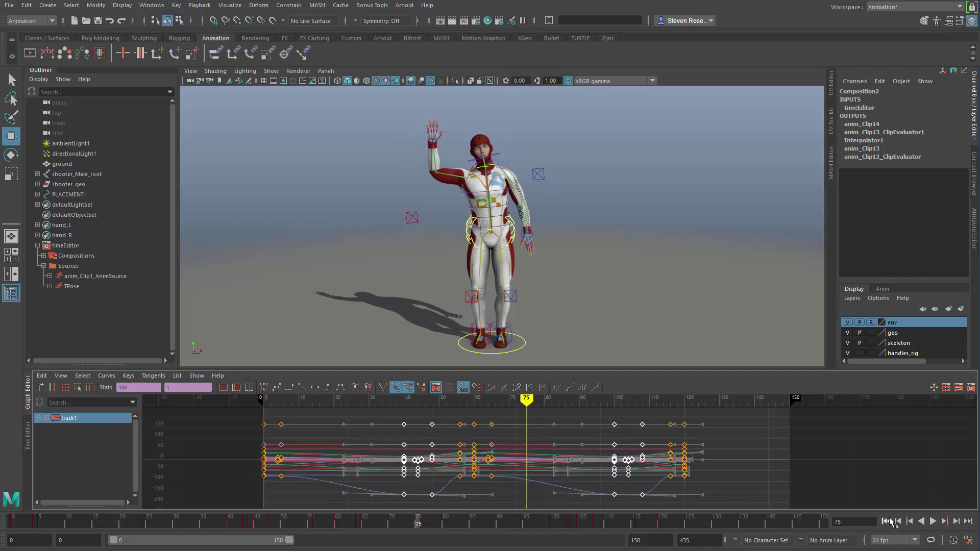
Step: Play the animation from frame 0 to check the delayed wave in both clips, and rewind to the start
{"action": "left_click", "coordinate": [886, 521]}
{"action": "left_click", "coordinate": [933, 521]}
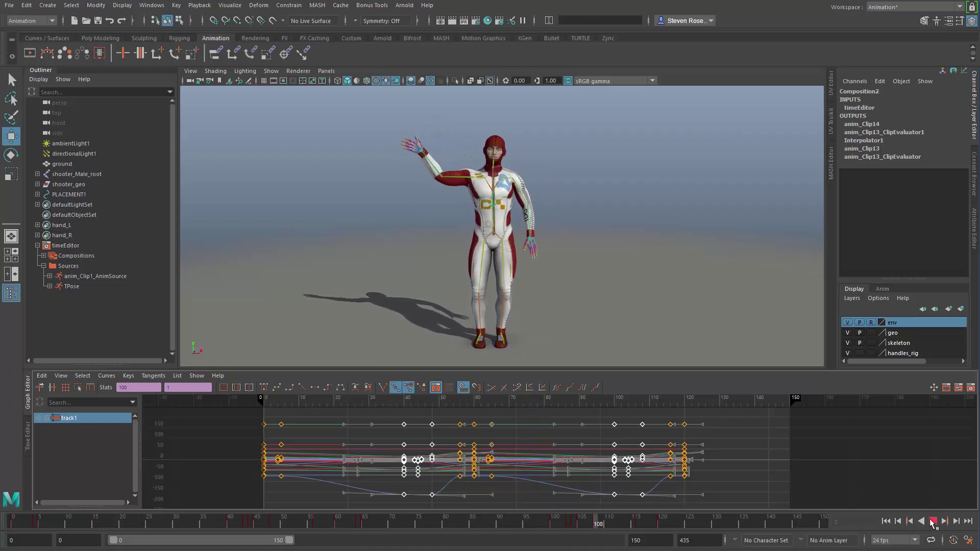
{"action": "left_click", "coordinate": [933, 521]}
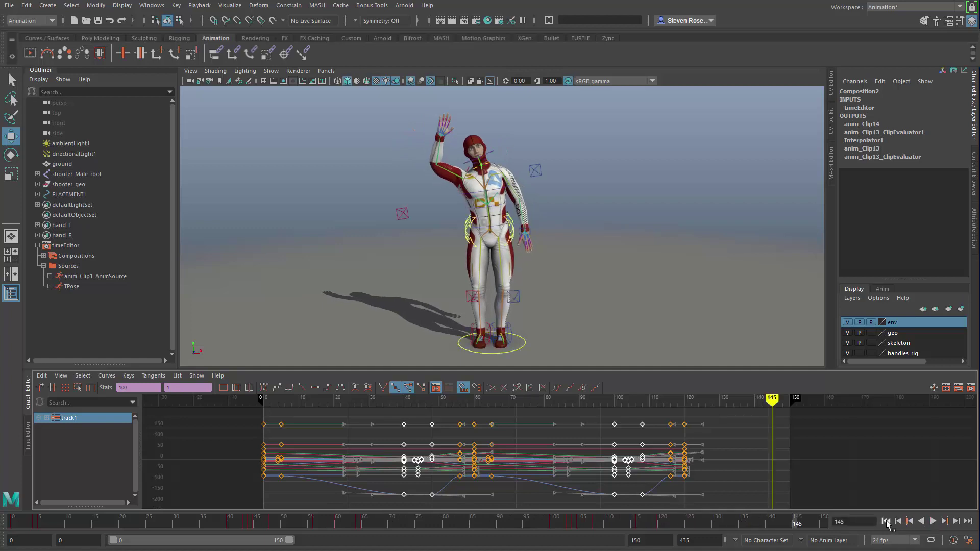
{"action": "left_click", "coordinate": [887, 521]}
Step: Undo the moves of the wave keys on track1 and return to frame 56
{"action": "key", "text": "ctrl+z"}
{"action": "key", "text": "ctrl+z"}
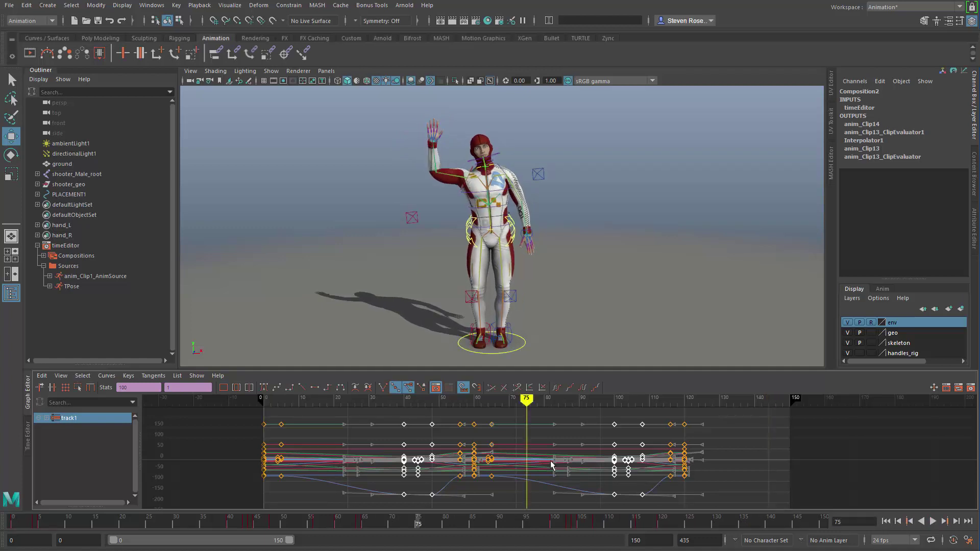
{"action": "key", "text": "shift+z"}
{"action": "key", "text": "shift+z"}
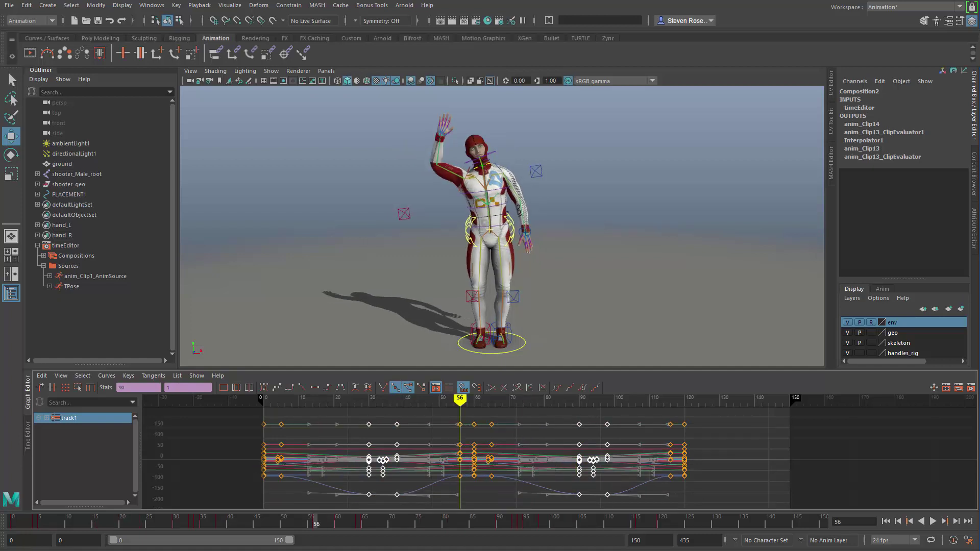
Step: Return to the Time Editor and clear the track1 selection
{"action": "left_click", "coordinate": [28, 440]}
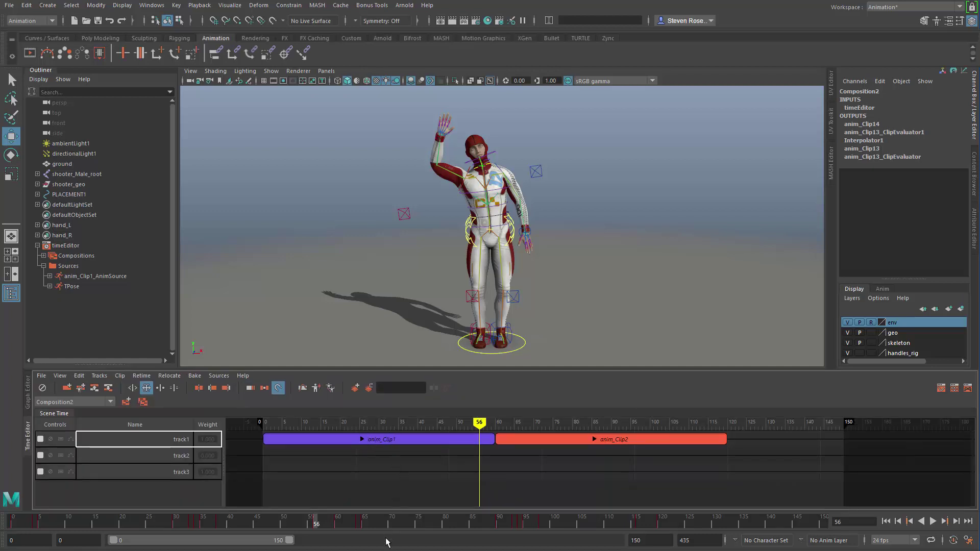
{"action": "left_click", "coordinate": [398, 491]}
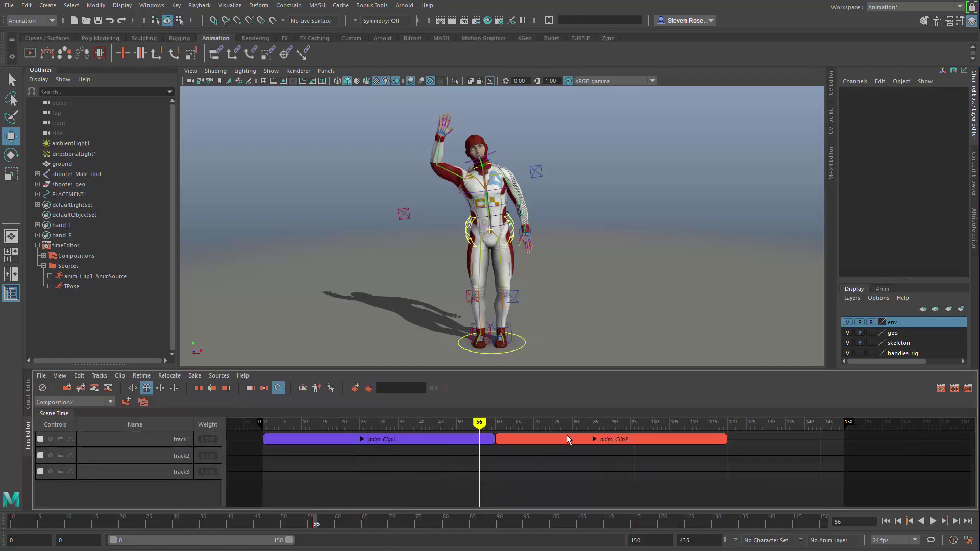
Step: Make the animation source of anim_Clip2 unique and select the new source under the Time Editor sources in the Outliner
{"action": "left_click", "coordinate": [567, 439]}
{"action": "right_click", "coordinate": [568, 440]}
{"action": "mouse_move", "coordinate": [585, 377]}
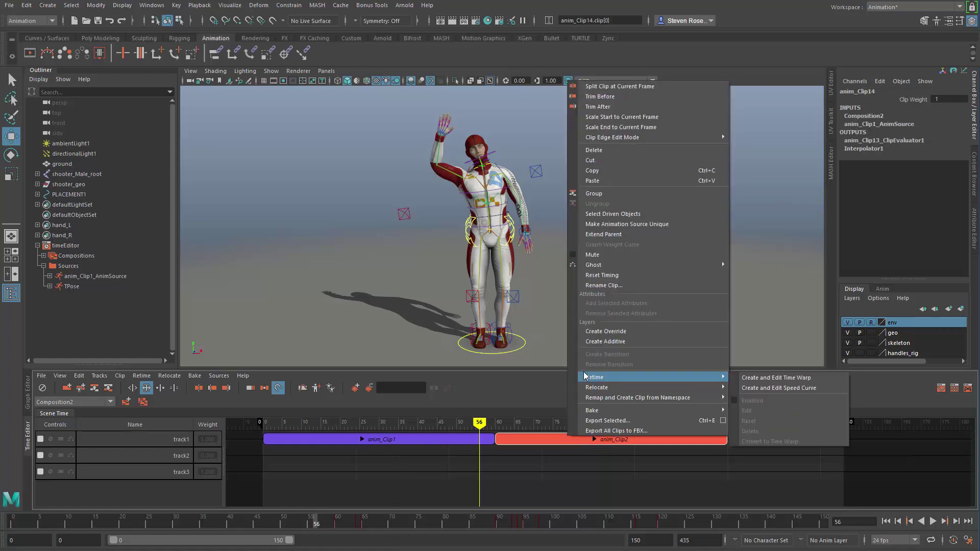
{"action": "left_click", "coordinate": [631, 224]}
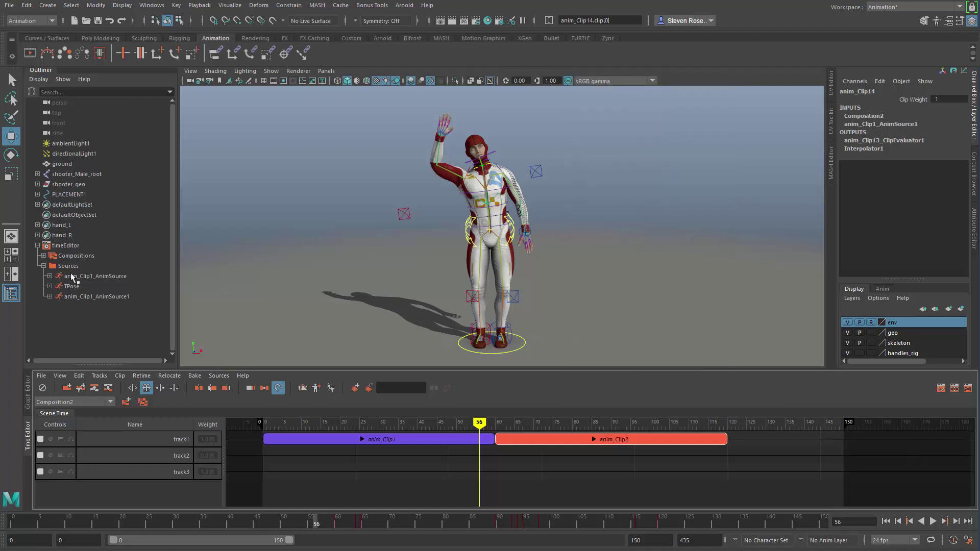
{"action": "left_click", "coordinate": [109, 275]}
{"action": "left_click", "coordinate": [106, 296]}
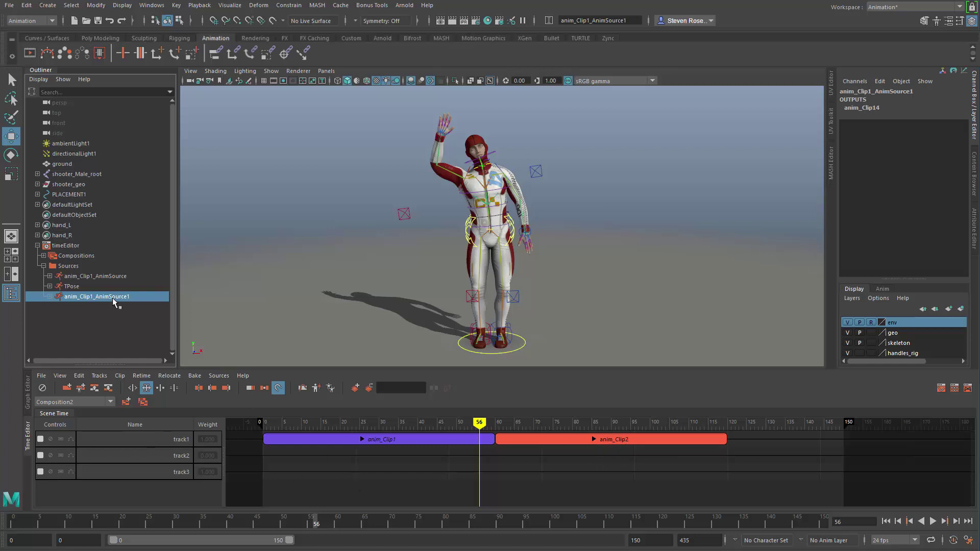
Step: Examine the curves of anim_Clip1_AnimSource1 in the Graph Editor, both alone and together with all of track1's curves
{"action": "left_click", "coordinate": [28, 403]}
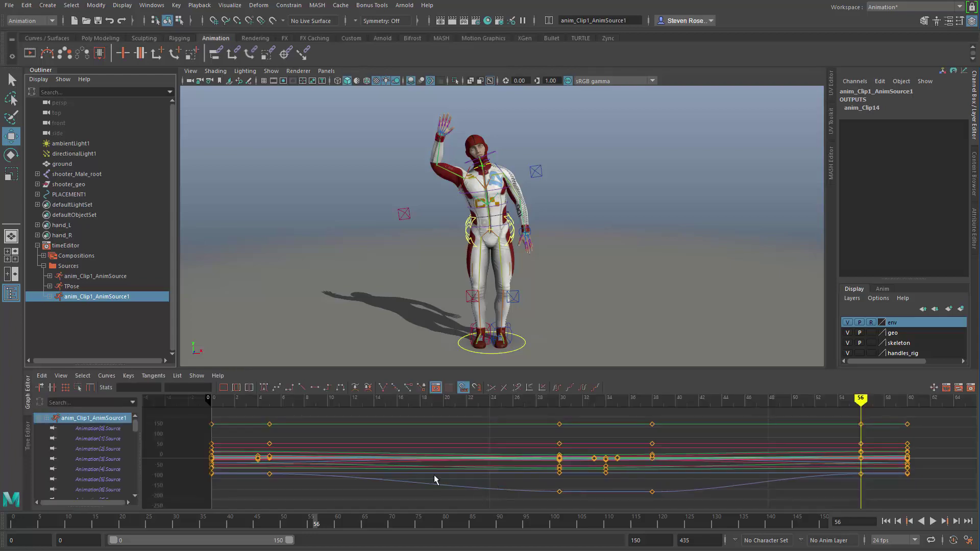
{"action": "left_click", "coordinate": [28, 436]}
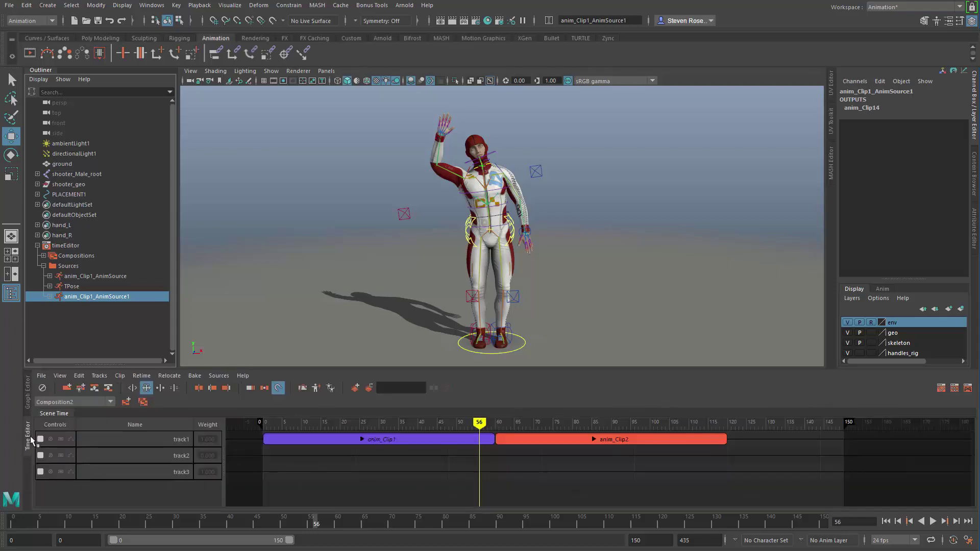
{"action": "left_click", "coordinate": [193, 440]}
{"action": "left_click", "coordinate": [28, 399]}
{"action": "scroll", "coordinate": [537, 453], "scroll_direction": "down", "scroll_amount": 4}
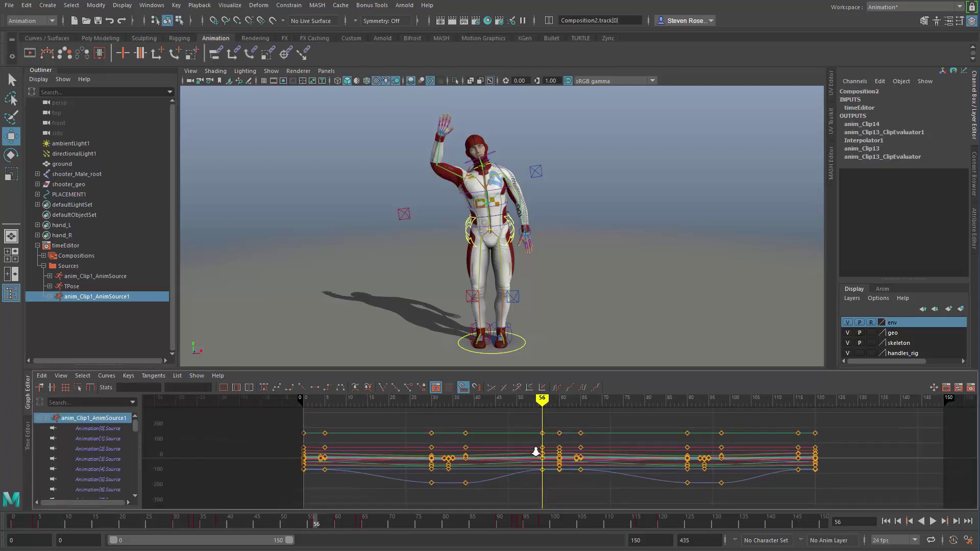
{"action": "middle_click_drag", "start_coordinate": [537, 454], "coordinate": [482, 448], "text": "alt"}
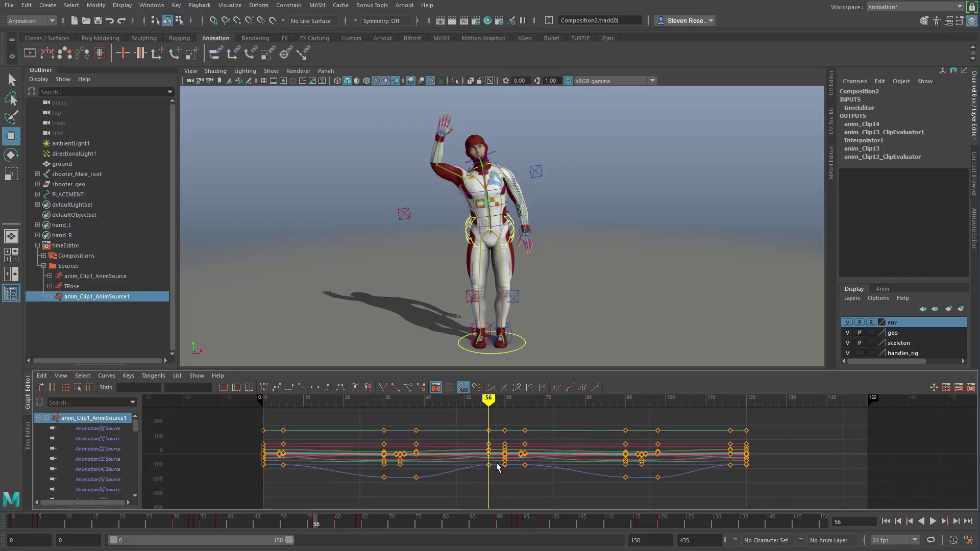
Step: Try to move the second clip's wave keys earlier with the source still selected, and undo the move
{"action": "left_click_drag", "start_coordinate": [638, 461], "coordinate": [675, 498]}
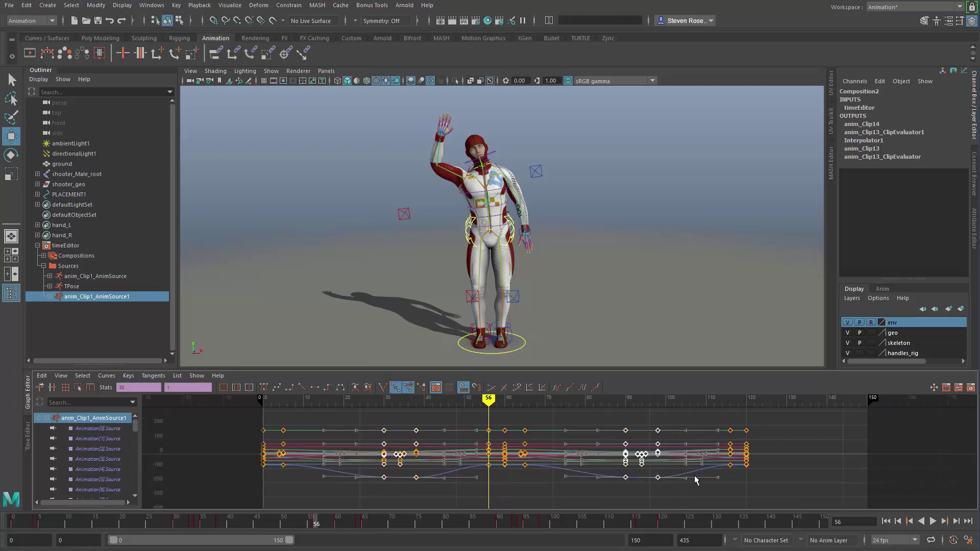
{"action": "middle_click_drag", "start_coordinate": [693, 475], "coordinate": [649, 474], "text": "shift"}
{"action": "key", "text": "ctrl+z"}
Step: Clear the source selection and show only track1's curves in the Graph Editor
{"action": "left_click", "coordinate": [67, 336]}
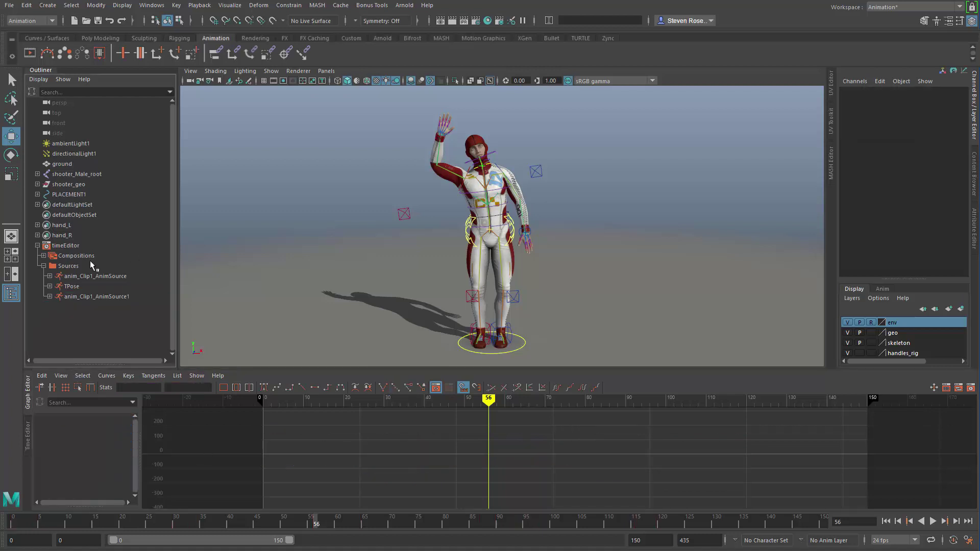
{"action": "left_click", "coordinate": [28, 437]}
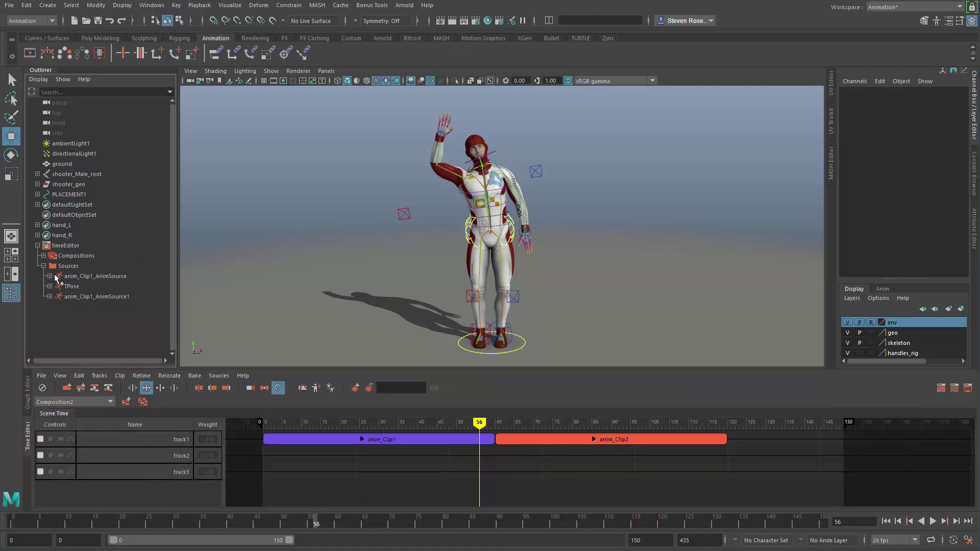
{"action": "left_click", "coordinate": [137, 438]}
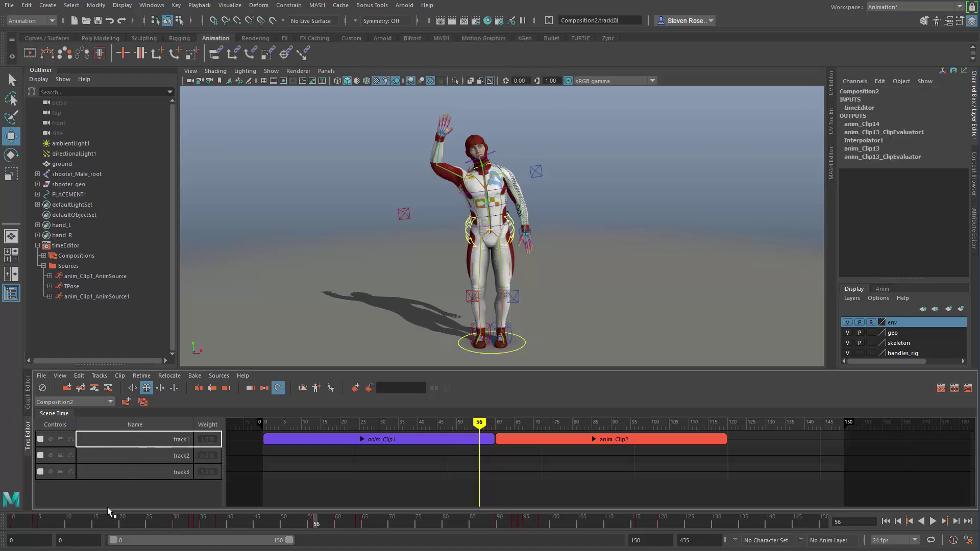
{"action": "left_click", "coordinate": [29, 397]}
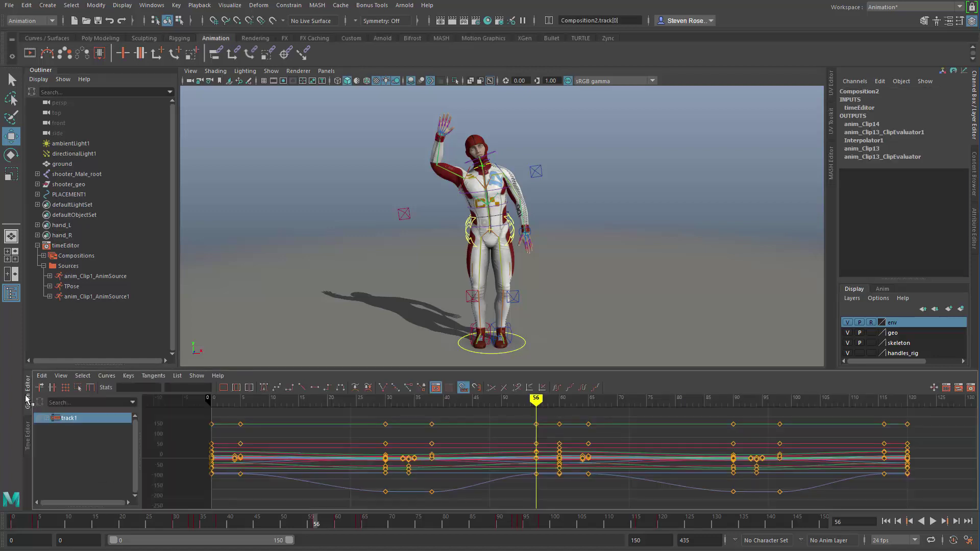
Step: Move the second clip's wave keys about 12 frames earlier and the first clip's wave keys about 8 frames later, starting at frame 38
{"action": "left_click_drag", "start_coordinate": [720, 419], "coordinate": [812, 519]}
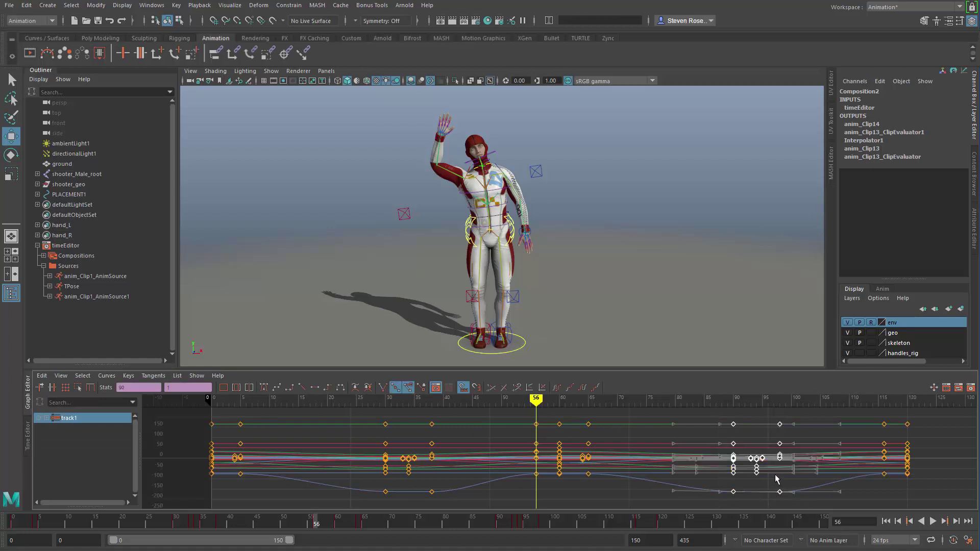
{"action": "left_click_drag", "start_coordinate": [769, 470], "coordinate": [699, 471]}
{"action": "left_click_drag", "start_coordinate": [324, 399], "coordinate": [463, 515]}
{"action": "left_click_drag", "start_coordinate": [401, 471], "coordinate": [442, 464]}
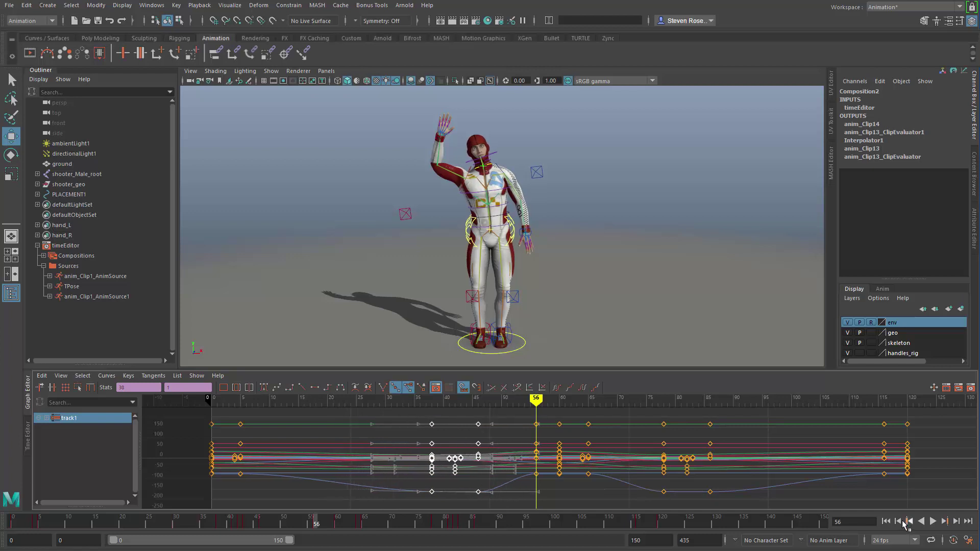
Step: Play the animation from the start to compare the wave timing of the two clips
{"action": "left_click", "coordinate": [887, 521]}
{"action": "left_click", "coordinate": [933, 521]}
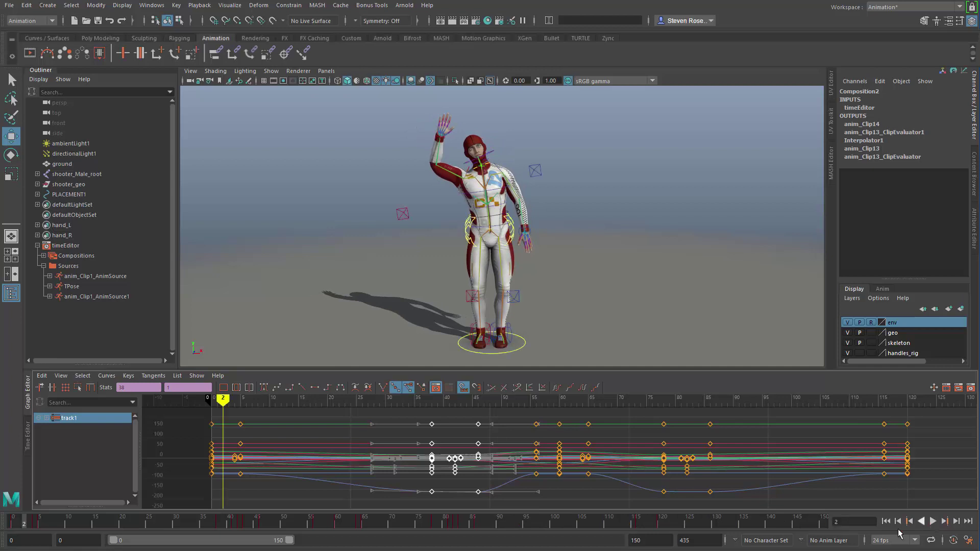
{"action": "left_click", "coordinate": [223, 400]}
Step: Return to the Time Editor and delete both clips from track1
{"action": "left_click", "coordinate": [28, 433]}
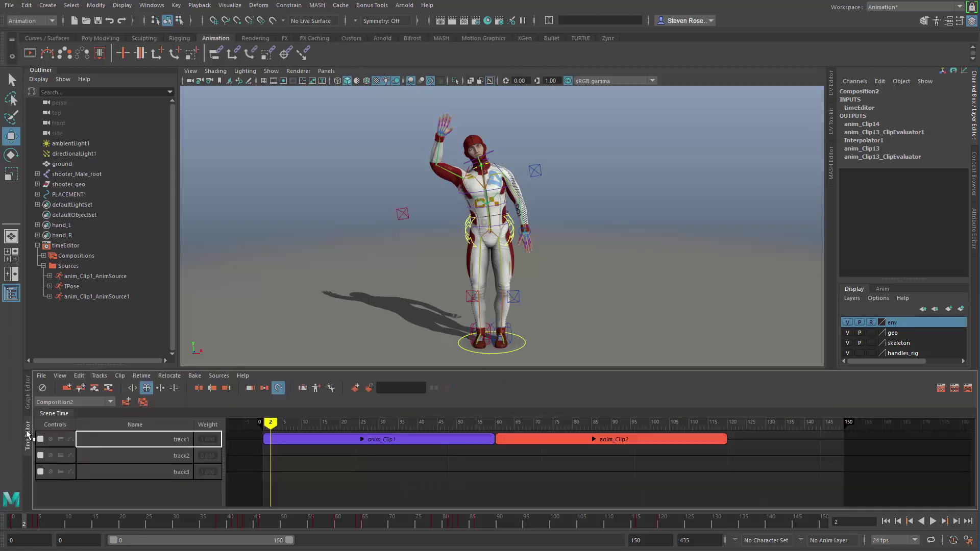
{"action": "left_click_drag", "start_coordinate": [535, 469], "coordinate": [466, 444]}
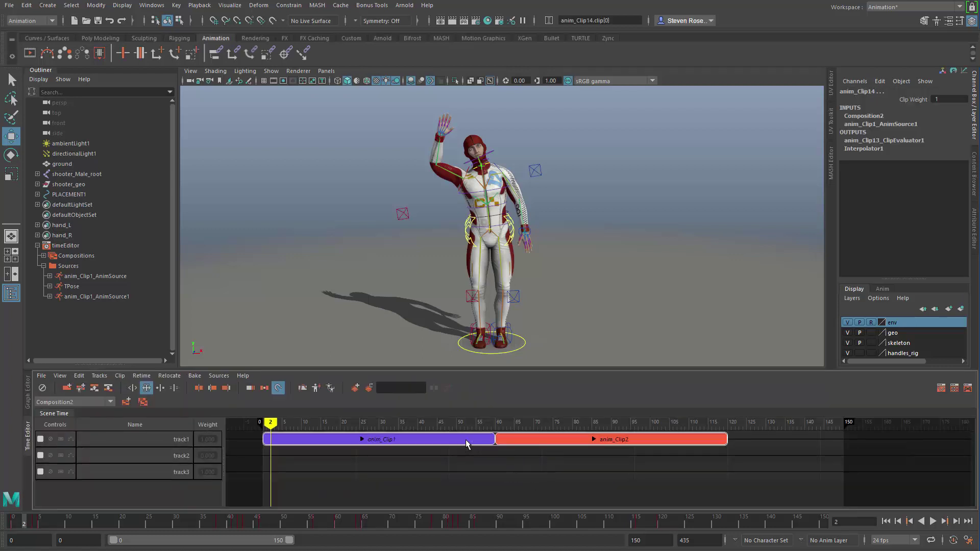
{"action": "key", "text": "Delete"}
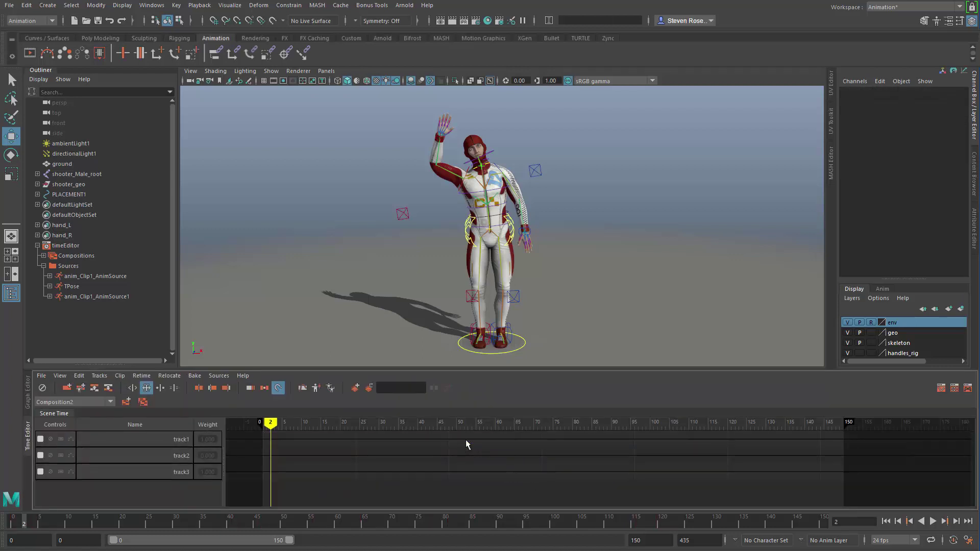
Step: Rename the source anim_Clip1_AnimSource as wave_fast and anim_Clip1_AnimSource1 as wave_slow
{"action": "left_click", "coordinate": [91, 275]}
{"action": "double_click", "coordinate": [90, 275]}
{"action": "type", "text": "wave-fast"}
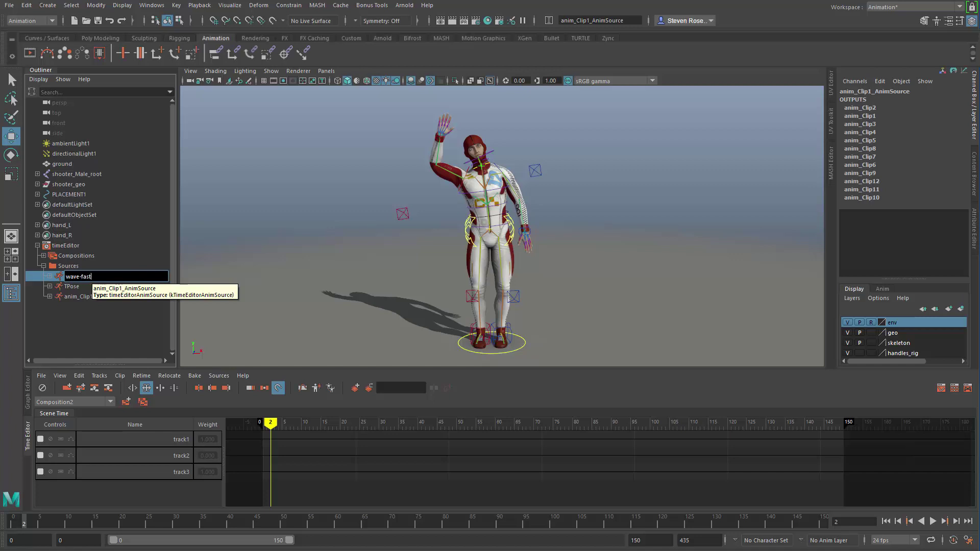
{"action": "key", "text": "Return"}
{"action": "double_click", "coordinate": [91, 297]}
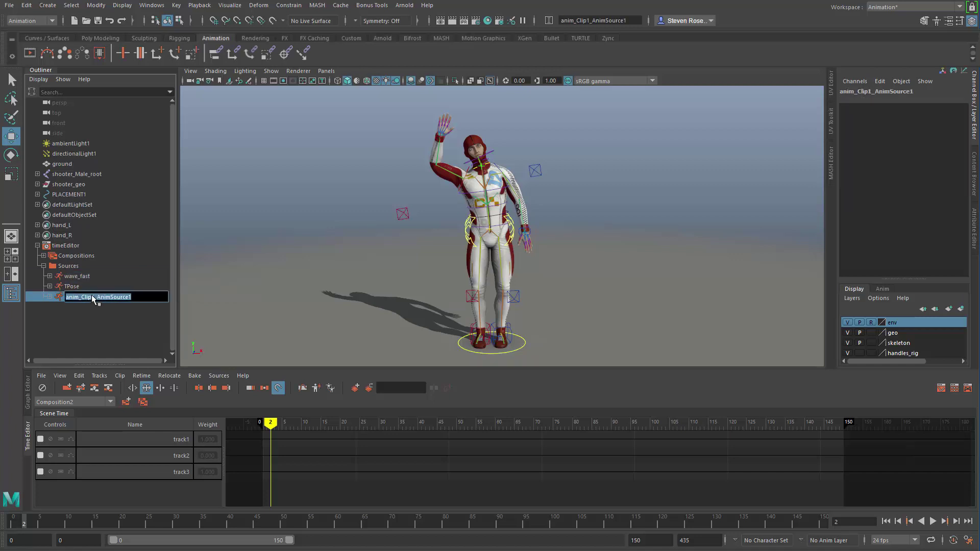
{"action": "type", "text": "wave_slow"}
{"action": "key", "text": "Return"}
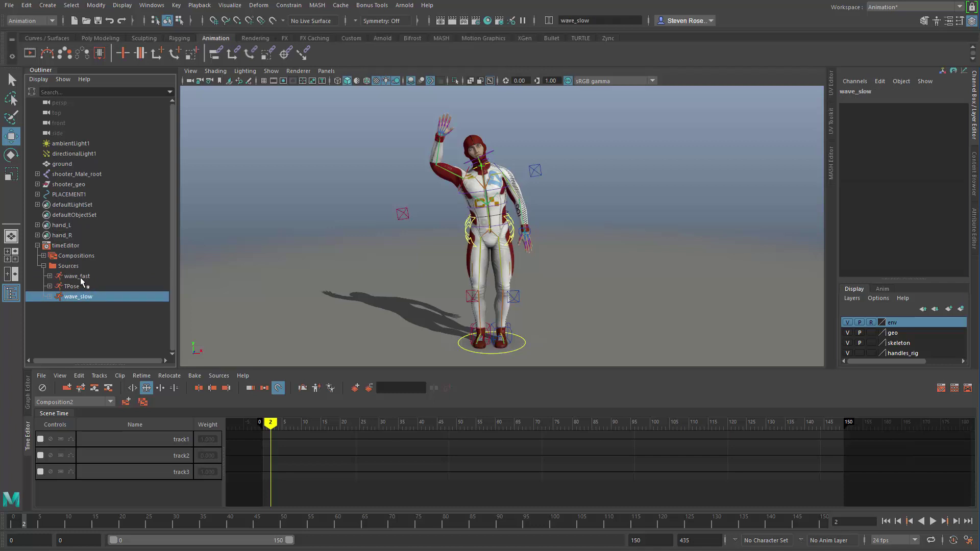
Step: Place the wave_fast source on track1 starting at frame 0 and play the resulting clip
{"action": "left_click", "coordinate": [81, 277]}
{"action": "left_click_drag", "start_coordinate": [199, 381], "coordinate": [261, 424]}
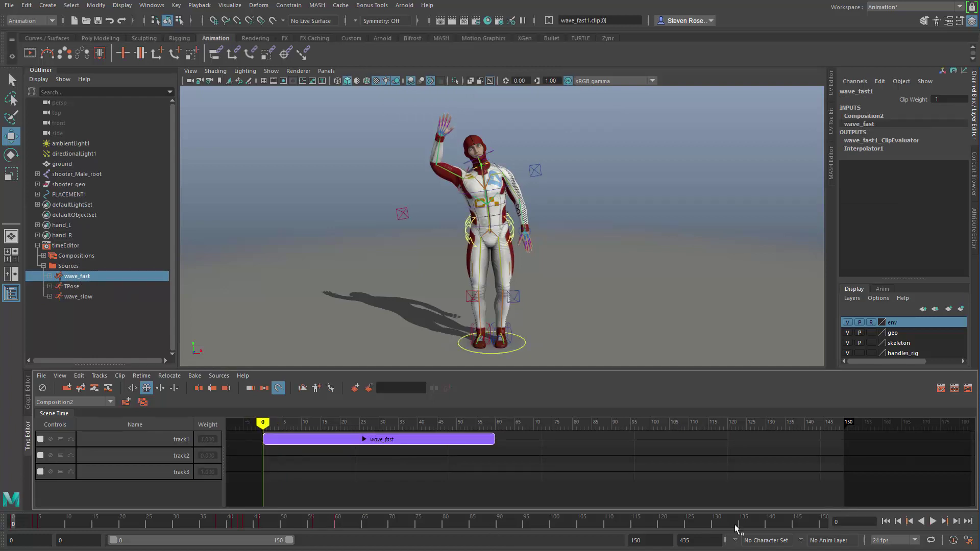
{"action": "left_click", "coordinate": [933, 521]}
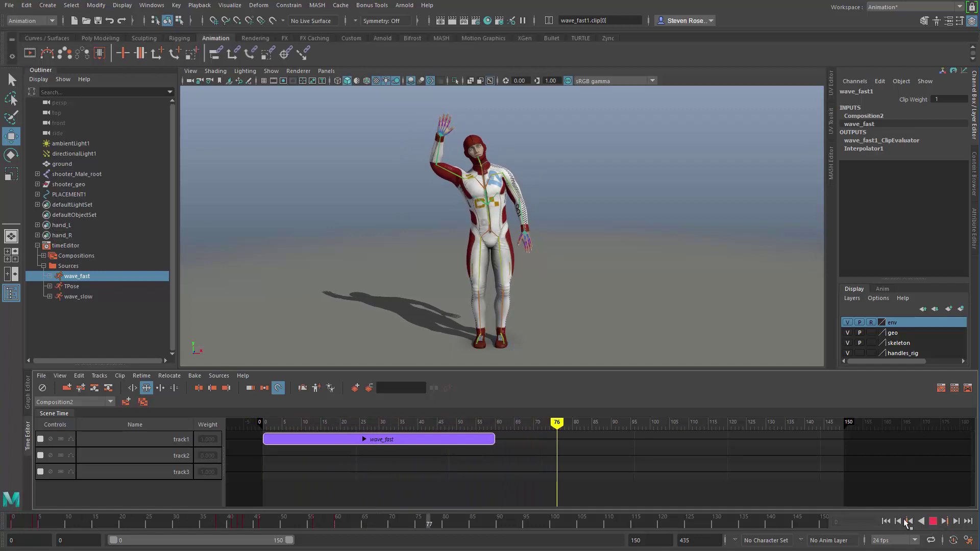
{"action": "left_click", "coordinate": [933, 521]}
Step: Replace the wave_fast clip on track1 with the wave_slow source starting at frame 0, and play it
{"action": "key", "text": "Delete"}
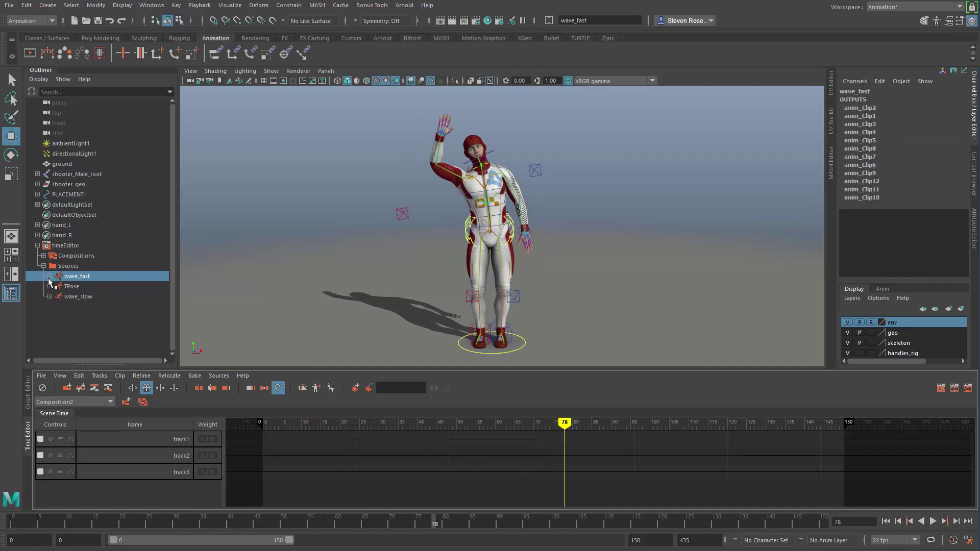
{"action": "left_click", "coordinate": [77, 297]}
{"action": "left_click_drag", "start_coordinate": [183, 379], "coordinate": [266, 432]}
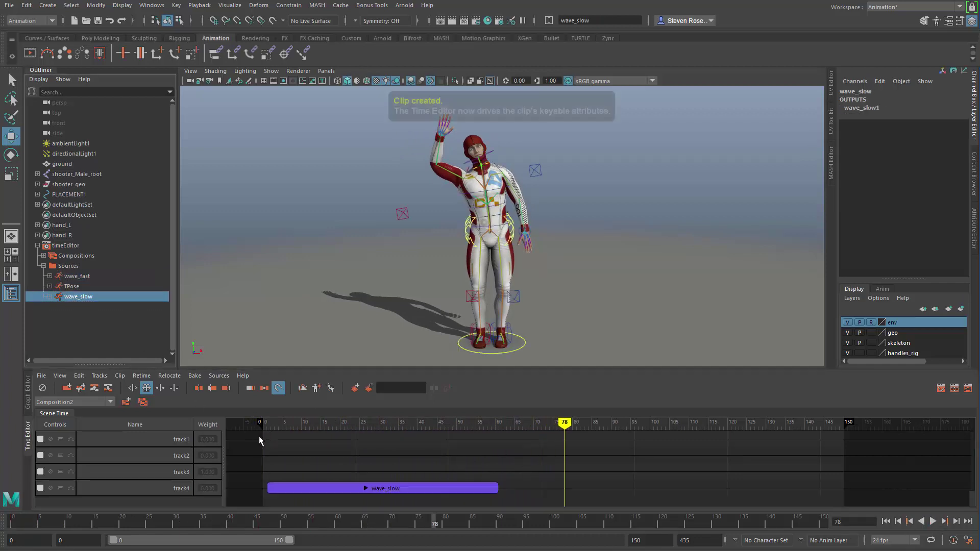
{"action": "mouse_move", "coordinate": [304, 481]}
{"action": "left_mouse_down"}
{"action": "mouse_move", "coordinate": [304, 438]}
{"action": "mouse_move", "coordinate": [291, 422]}
{"action": "mouse_move", "coordinate": [259, 423]}
{"action": "left_mouse_up"}
{"action": "left_click", "coordinate": [933, 521]}
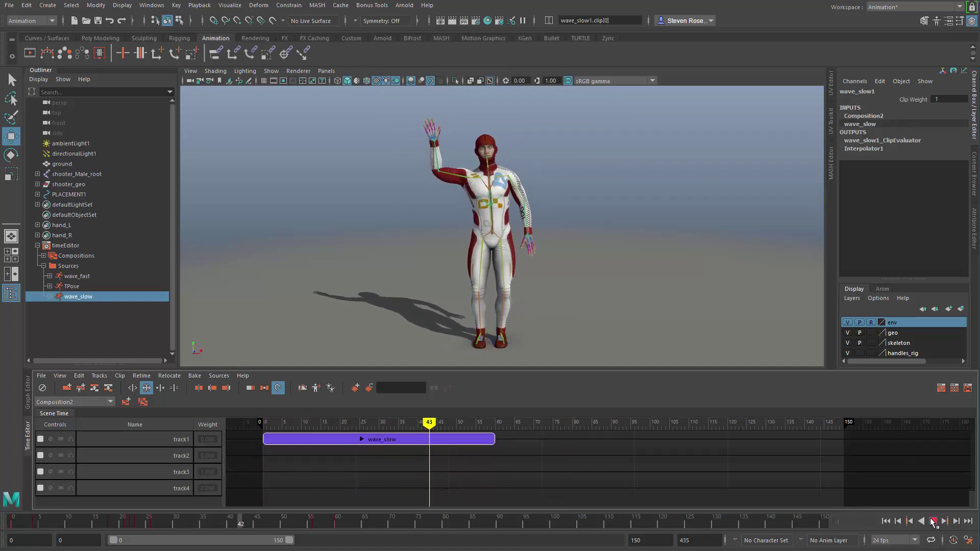
{"action": "left_click", "coordinate": [933, 521]}
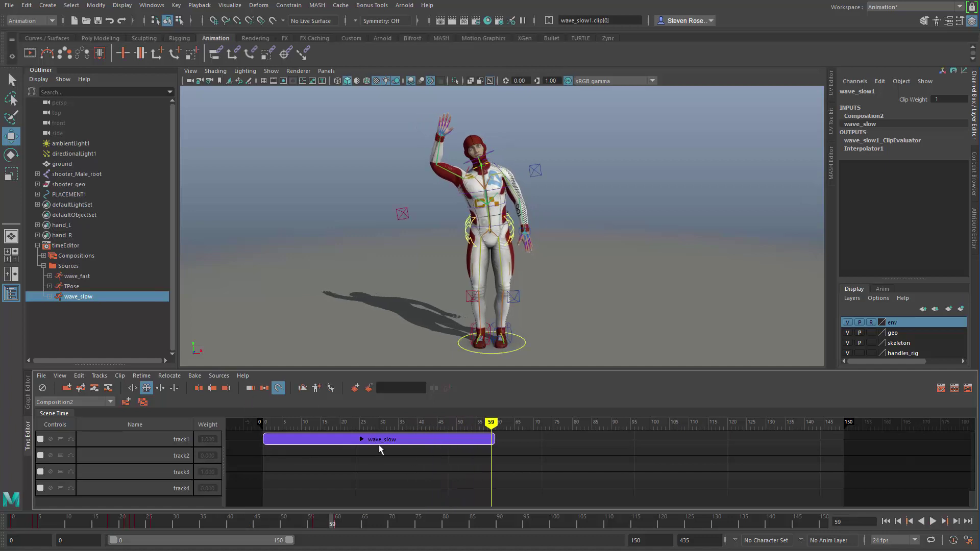
Step: Stretch the wave_slow clip on track1 to 250% so it ends at frame 150, and play it from the start
{"action": "left_click", "coordinate": [27, 395]}
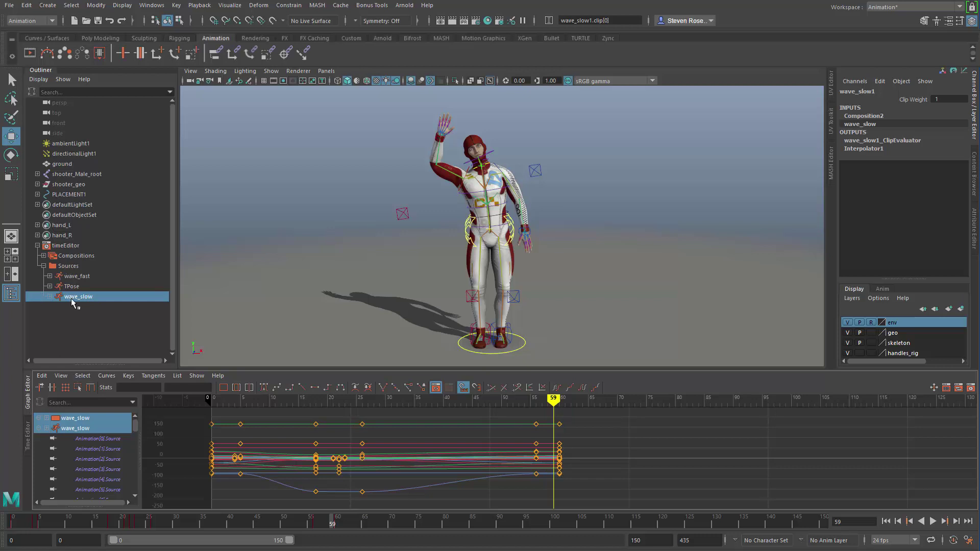
{"action": "left_click", "coordinate": [28, 433]}
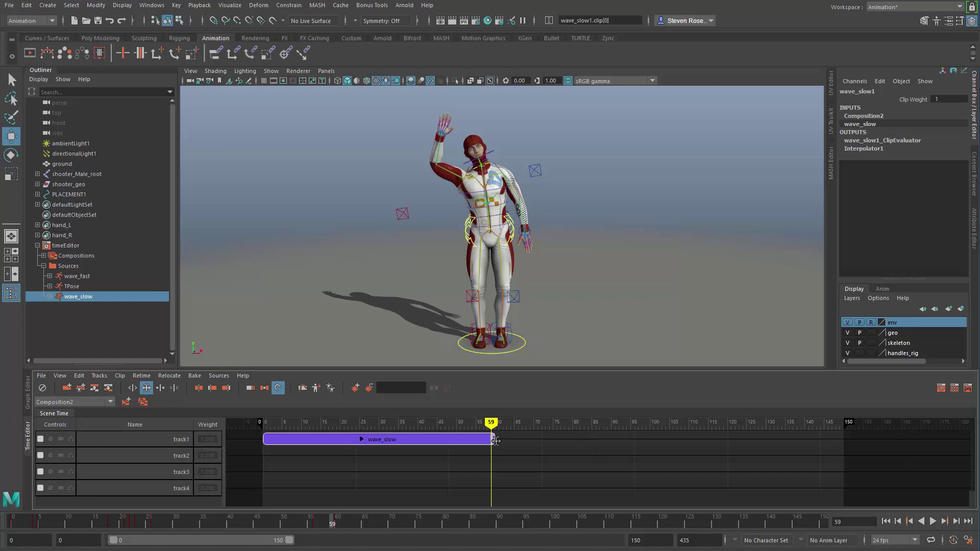
{"action": "left_click_drag", "start_coordinate": [495, 441], "coordinate": [844, 441]}
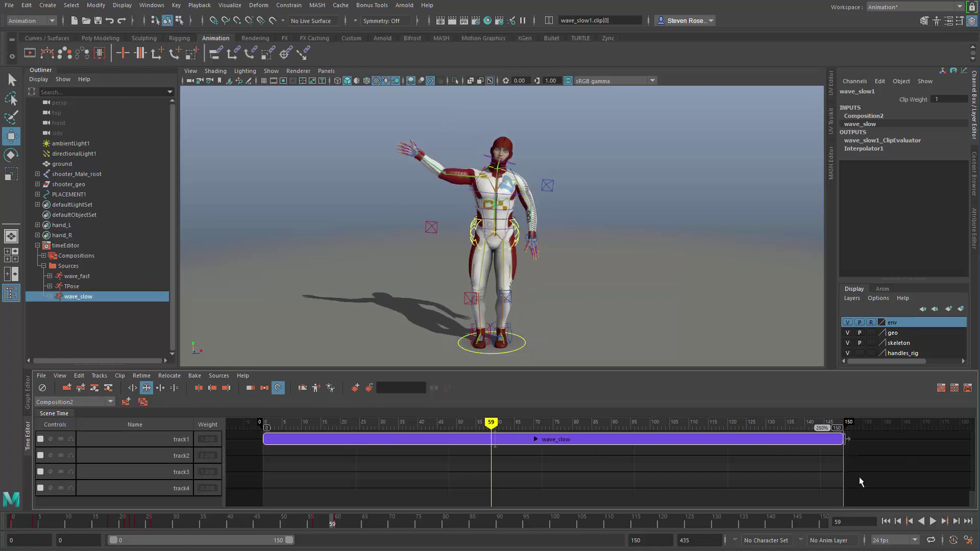
{"action": "left_click", "coordinate": [886, 521]}
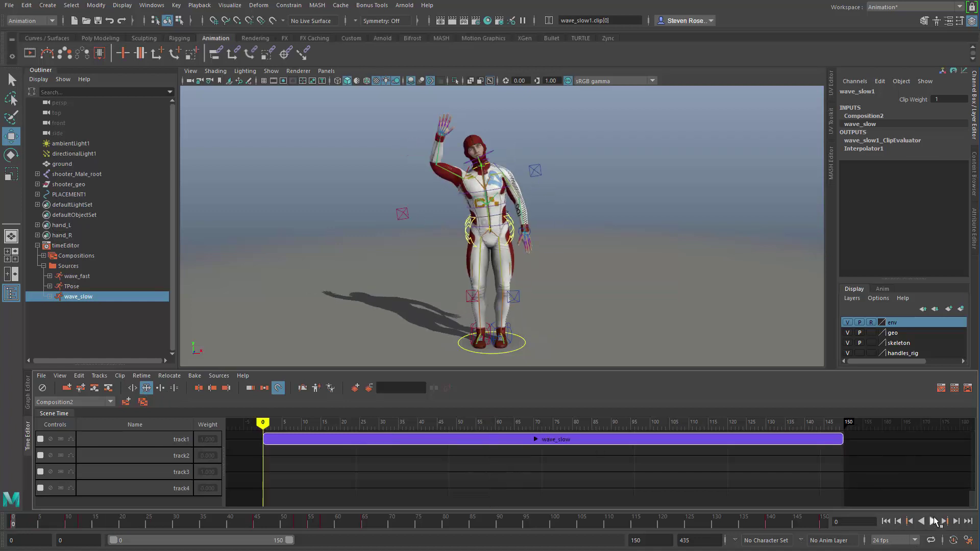
{"action": "left_click", "coordinate": [933, 521]}
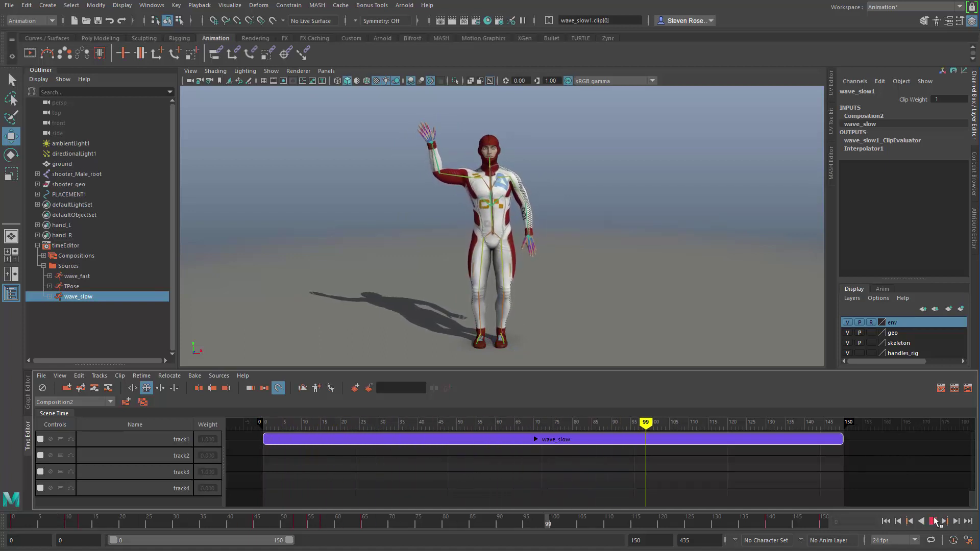
{"action": "left_click", "coordinate": [934, 521]}
Step: Delete the stretched clip and place a fresh wave_slow clip on track1 starting at frame 0
{"action": "left_click", "coordinate": [591, 473]}
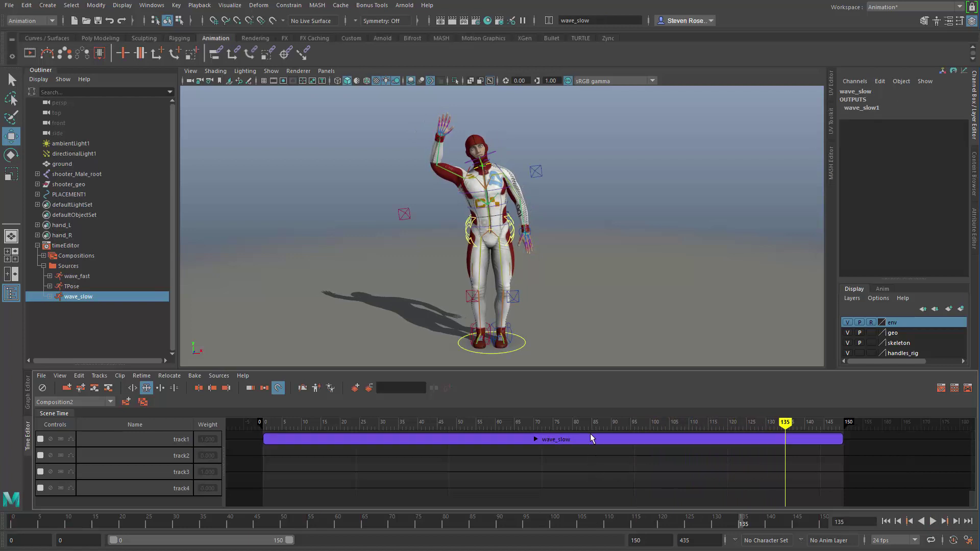
{"action": "left_click", "coordinate": [592, 440]}
{"action": "key", "text": "Delete"}
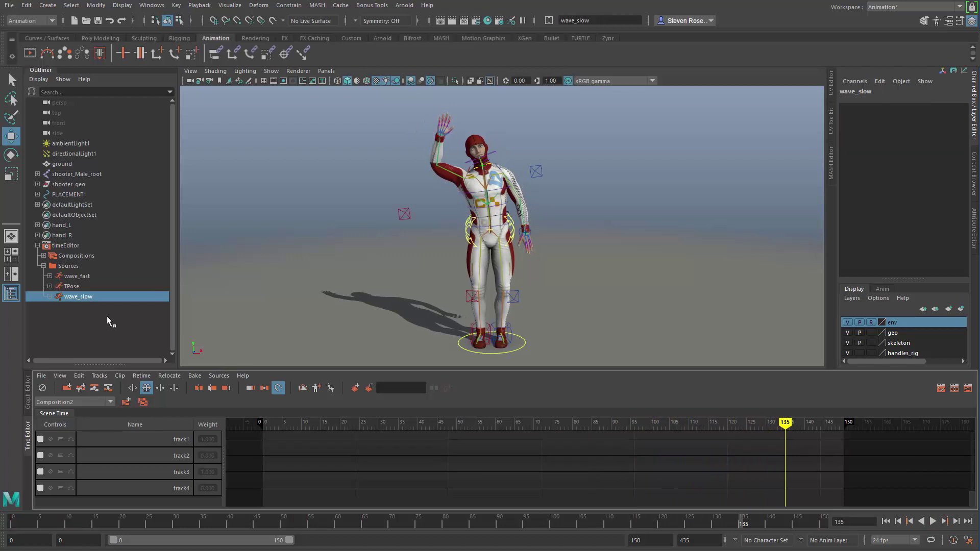
{"action": "left_click_drag", "start_coordinate": [81, 298], "coordinate": [321, 439]}
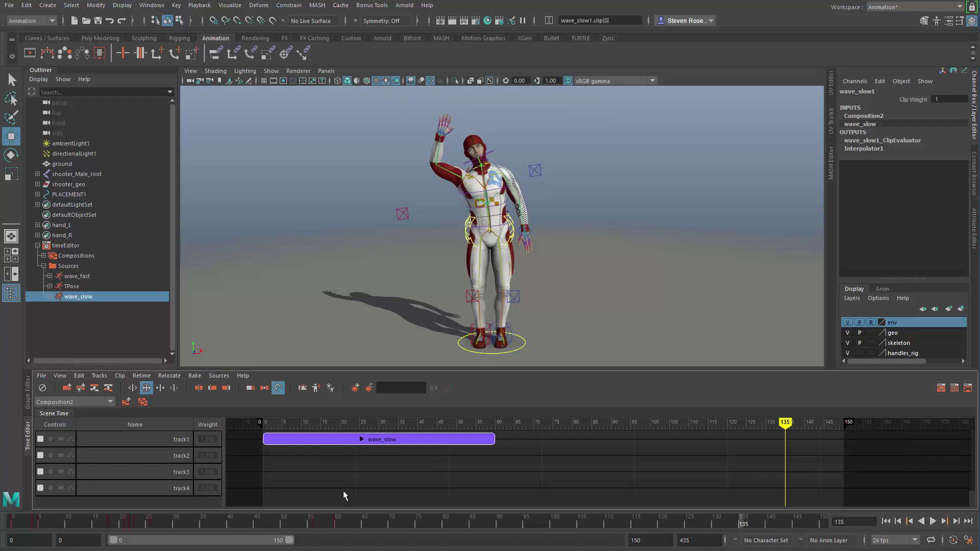